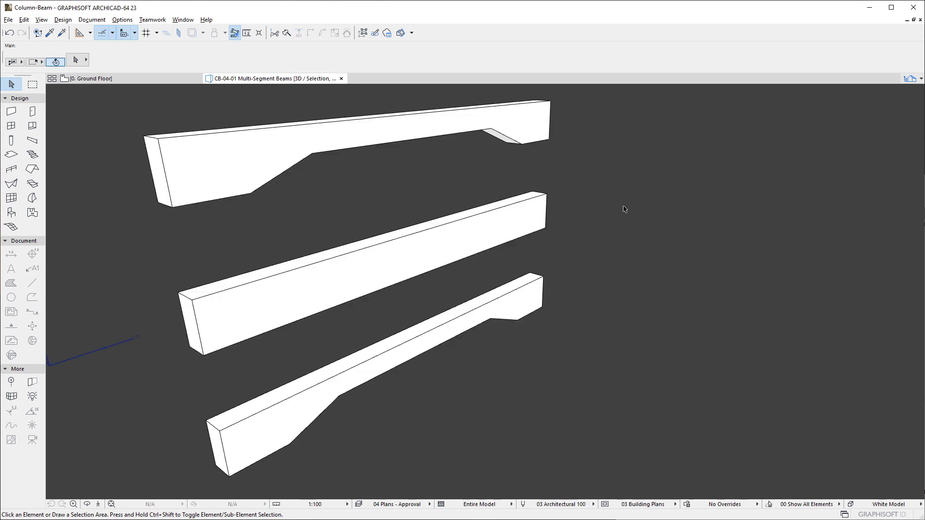
Select the straight 600 × 300 middle beam instead of the top beam and open its settings
{"action": "left_click", "coordinate": [534, 126]}
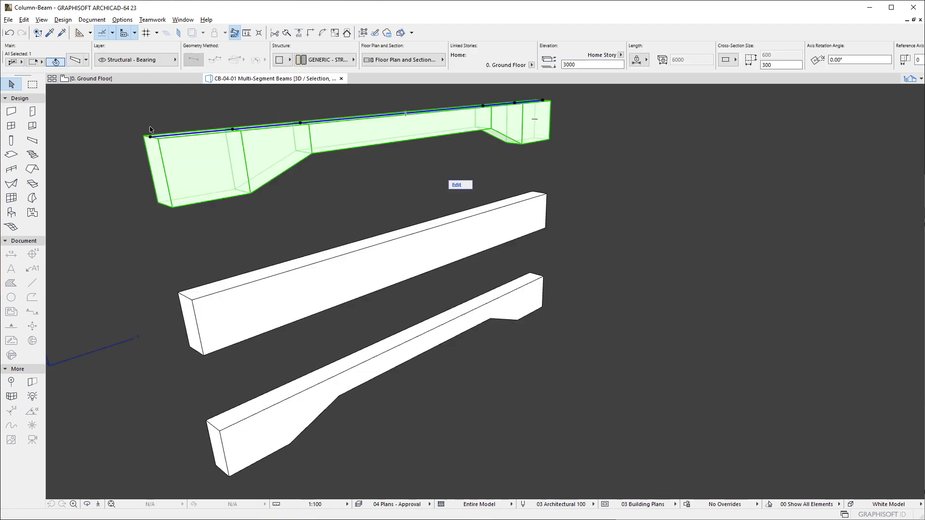
{"action": "left_click", "coordinate": [271, 237]}
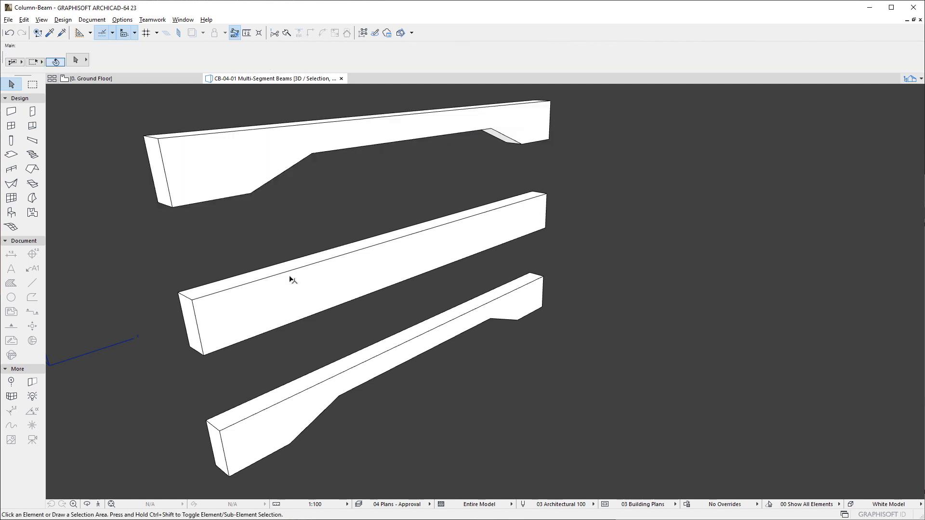
{"action": "left_click", "coordinate": [299, 285]}
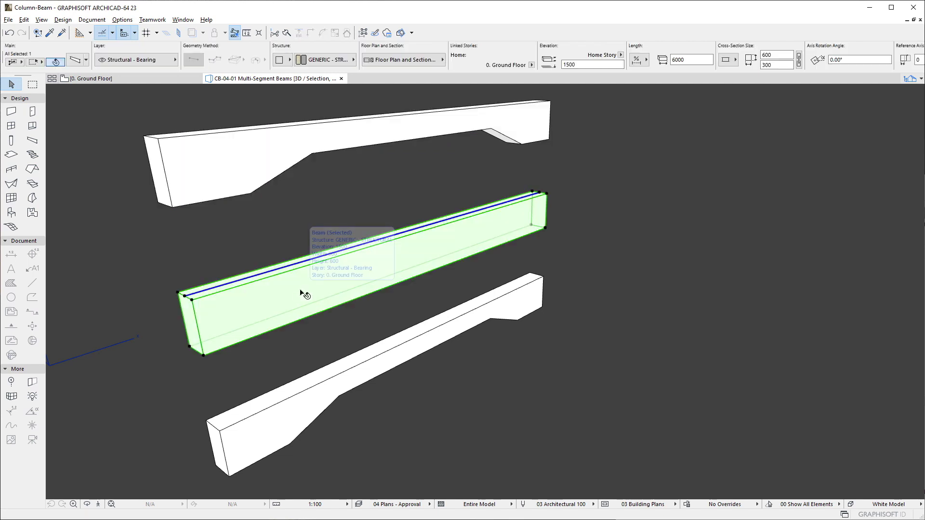
{"action": "left_click", "coordinate": [76, 61]}
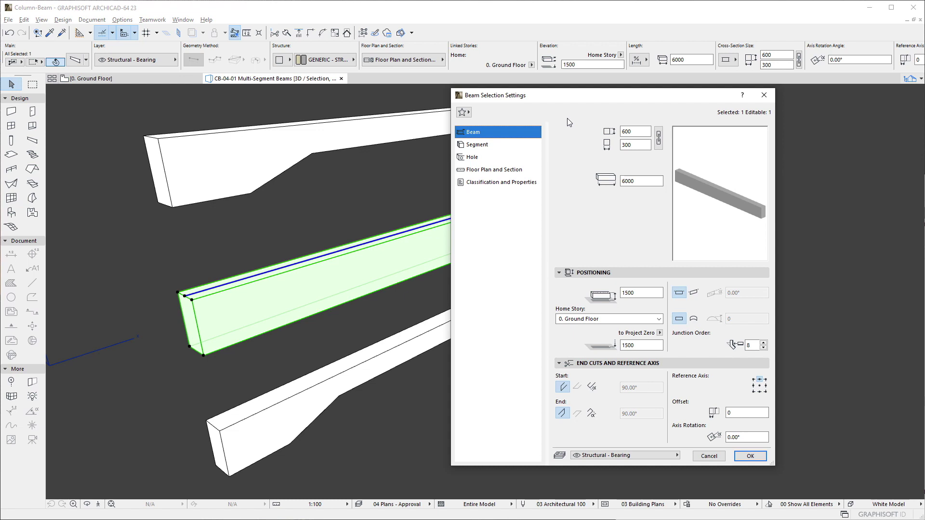
Browse the Segment, Hole, Floor Plan and Classification pages, then return to the Beam page
{"action": "left_click", "coordinate": [514, 145]}
{"action": "left_click", "coordinate": [520, 158]}
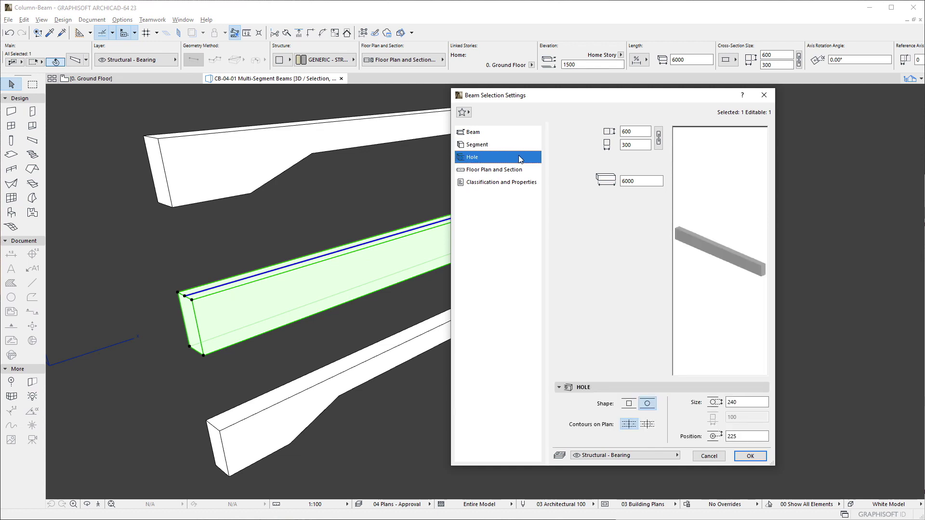
{"action": "left_click", "coordinate": [521, 170]}
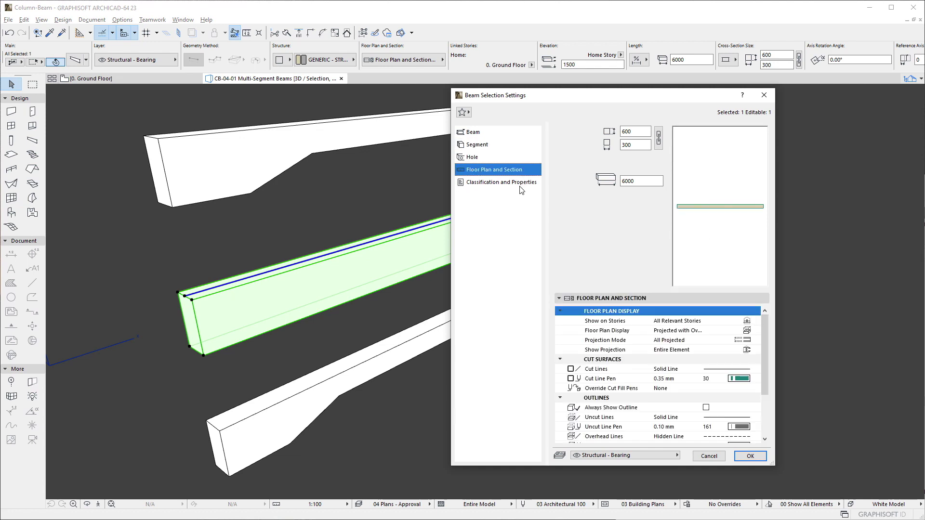
{"action": "left_click", "coordinate": [520, 188]}
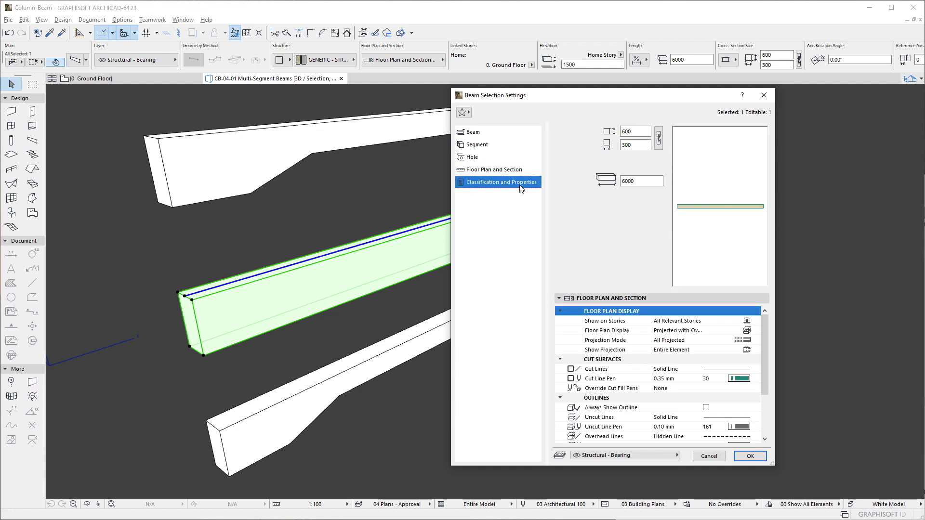
{"action": "left_click", "coordinate": [517, 134]}
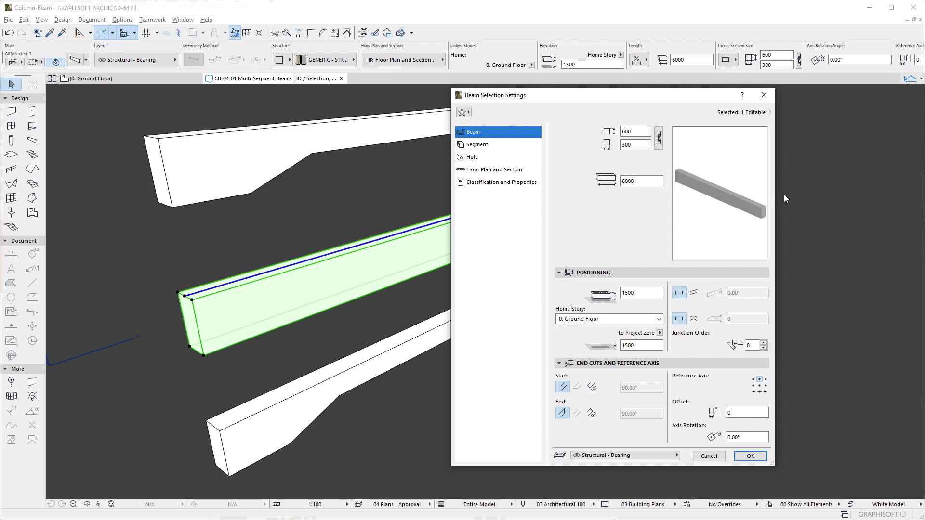
Collapse and re-expand the Positioning and End Cuts panels, then go to the Segment page
{"action": "left_click", "coordinate": [750, 272]}
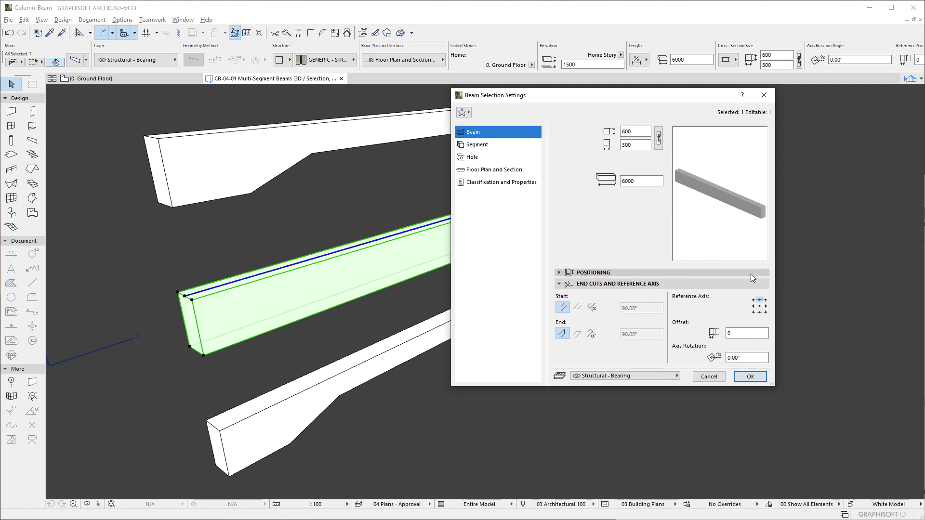
{"action": "left_click", "coordinate": [751, 273]}
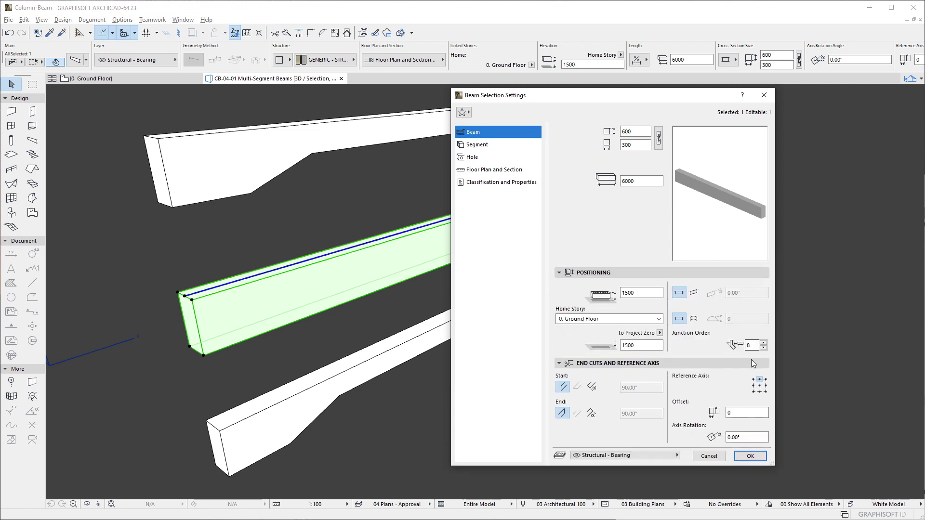
{"action": "left_click", "coordinate": [751, 364]}
{"action": "left_click", "coordinate": [751, 365]}
{"action": "left_click", "coordinate": [513, 146]}
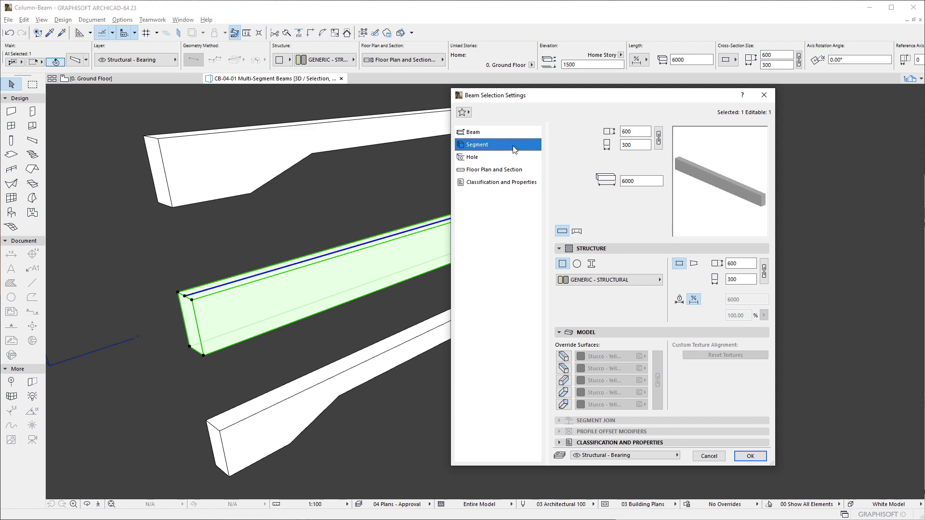
Make the beam multi-segment and add splits giving 50%, 25%, 12.5%, 6.3% and 6.3% segments
{"action": "left_click", "coordinate": [578, 232]}
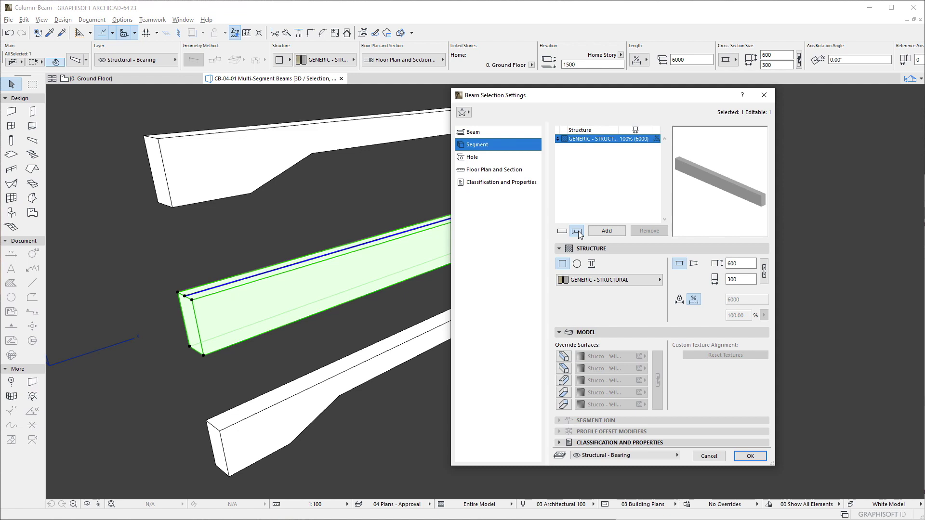
{"action": "left_click", "coordinate": [622, 232]}
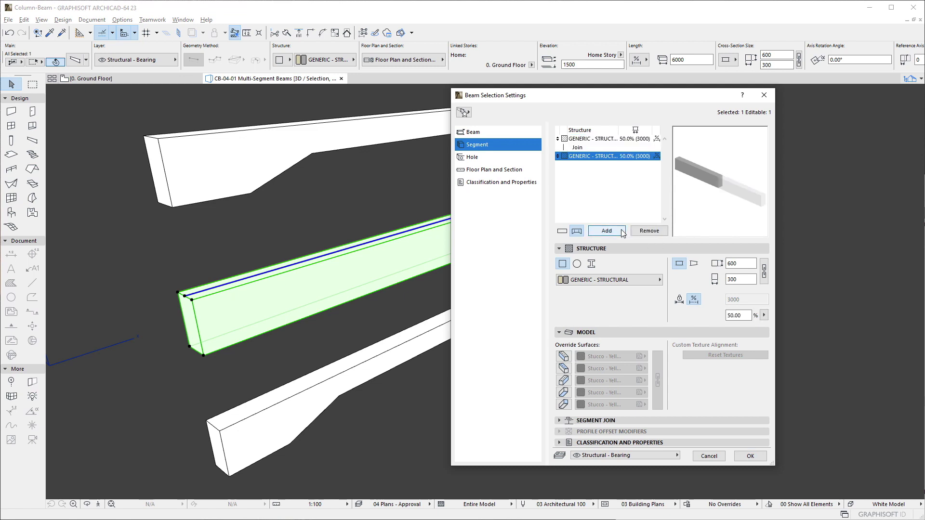
{"action": "left_click", "coordinate": [623, 232]}
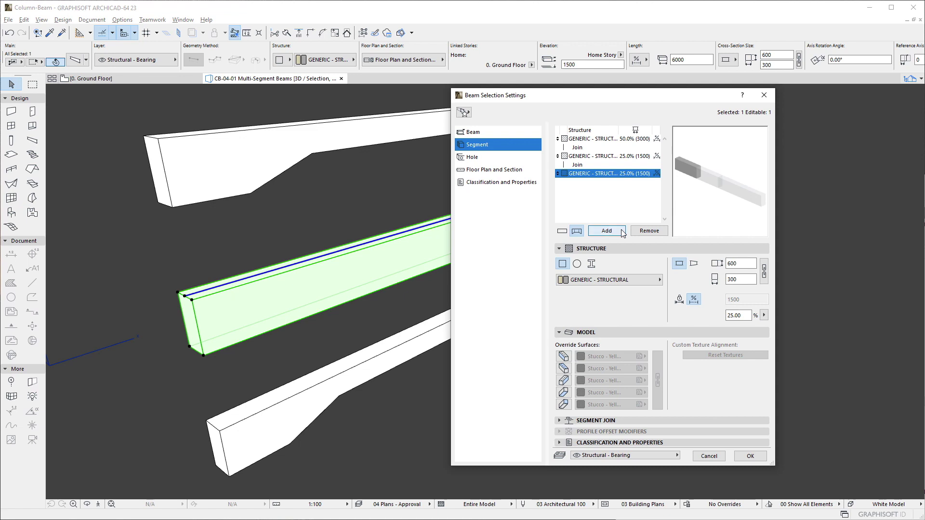
{"action": "left_click", "coordinate": [622, 232]}
{"action": "left_click", "coordinate": [622, 232]}
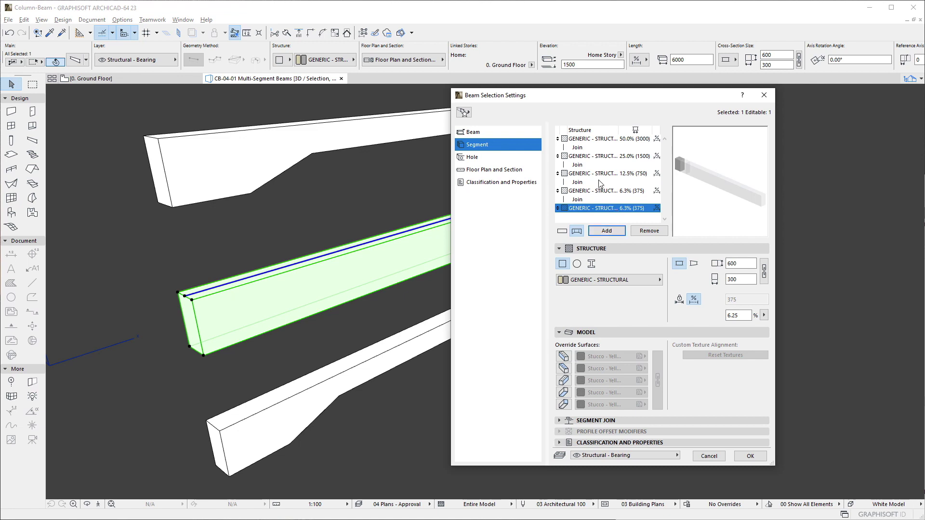
{"action": "left_click", "coordinate": [599, 166]}
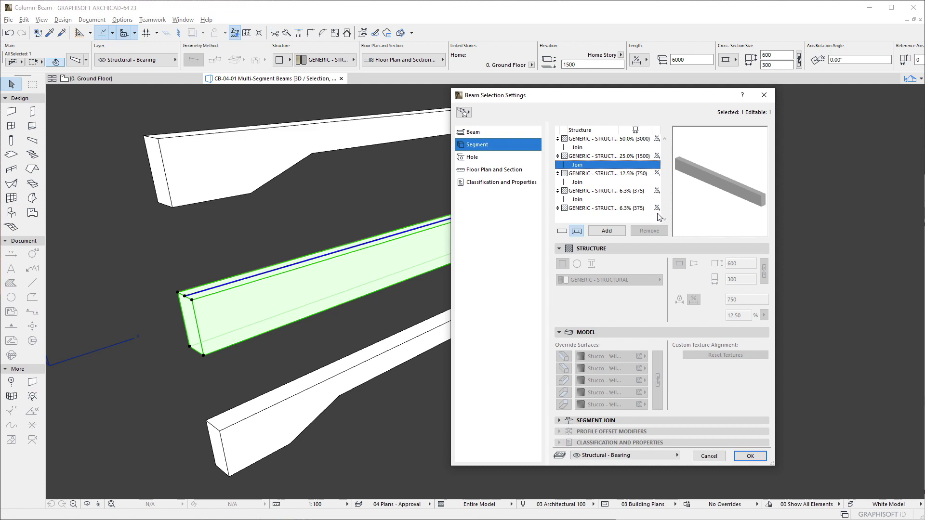
Select all five segments and set their building material to ST-04 Concrete - Structural
{"action": "left_click", "coordinate": [612, 174]}
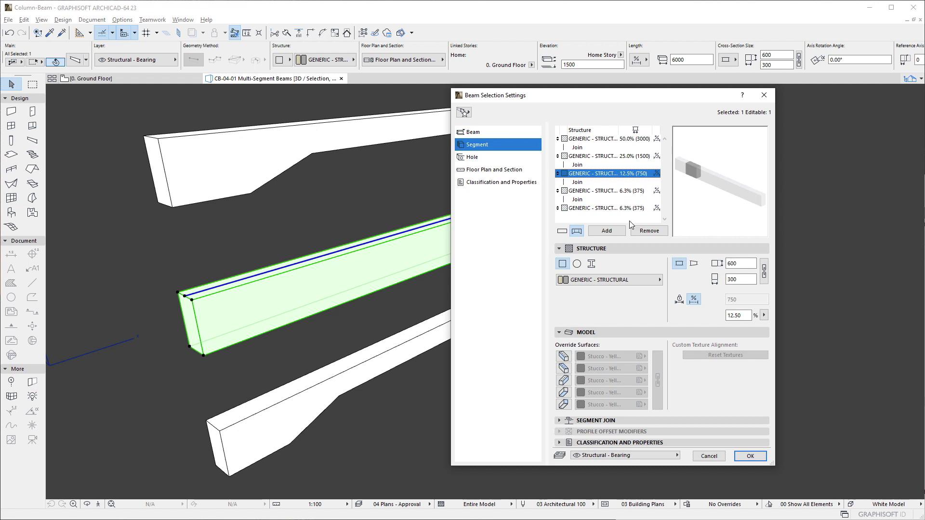
{"action": "left_click", "coordinate": [607, 212], "text": "ctrl"}
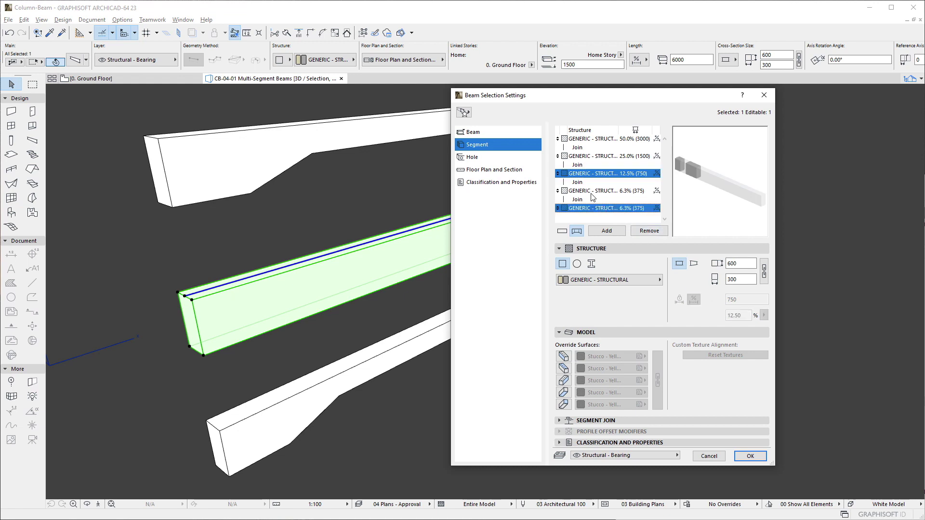
{"action": "left_click", "coordinate": [591, 193], "text": "ctrl"}
{"action": "left_click", "coordinate": [589, 158], "text": "ctrl"}
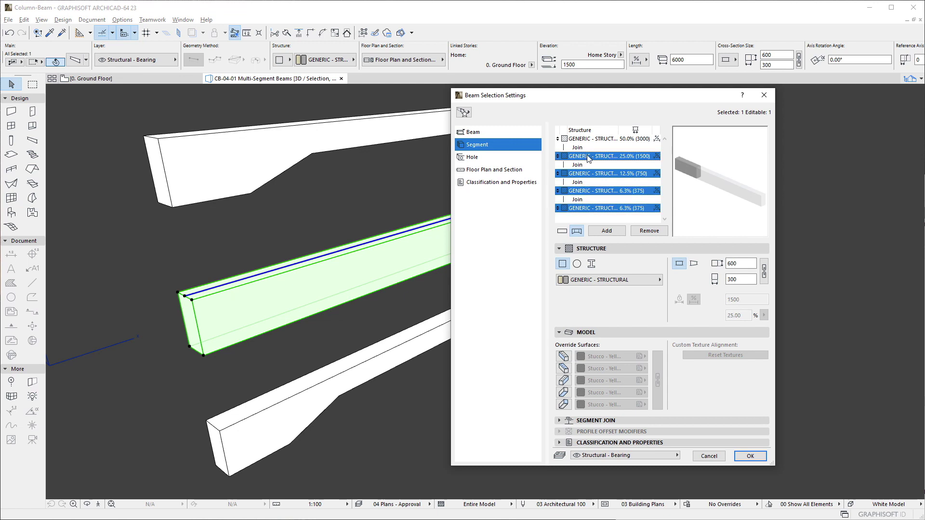
{"action": "left_click", "coordinate": [600, 140], "text": "ctrl"}
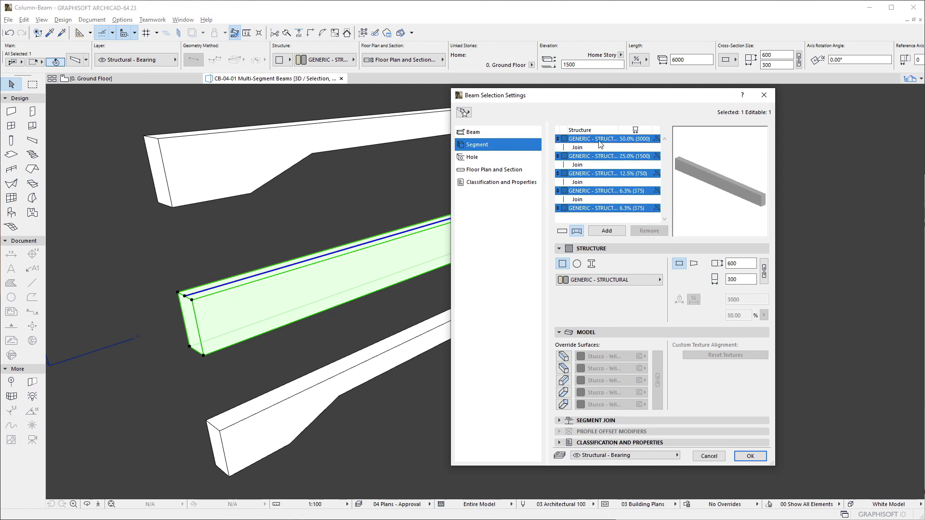
{"action": "left_click", "coordinate": [644, 280]}
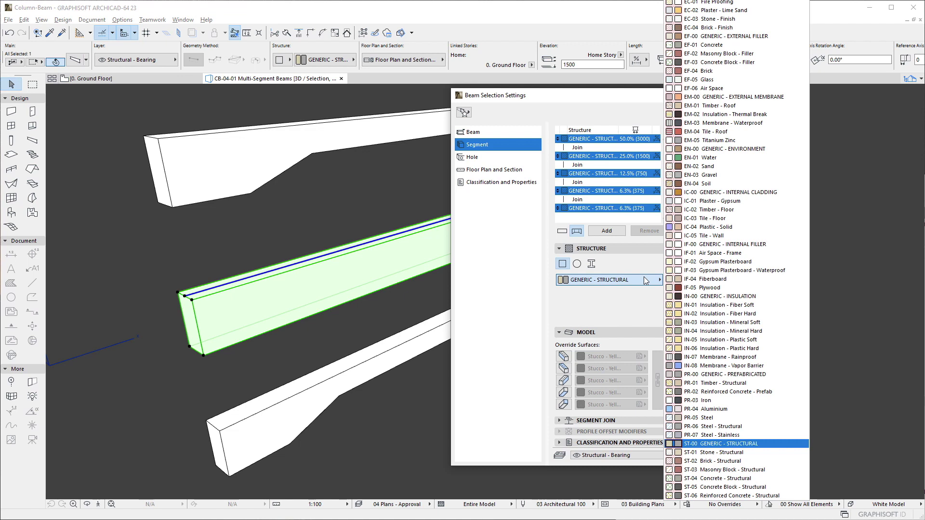
{"action": "left_click", "coordinate": [753, 478]}
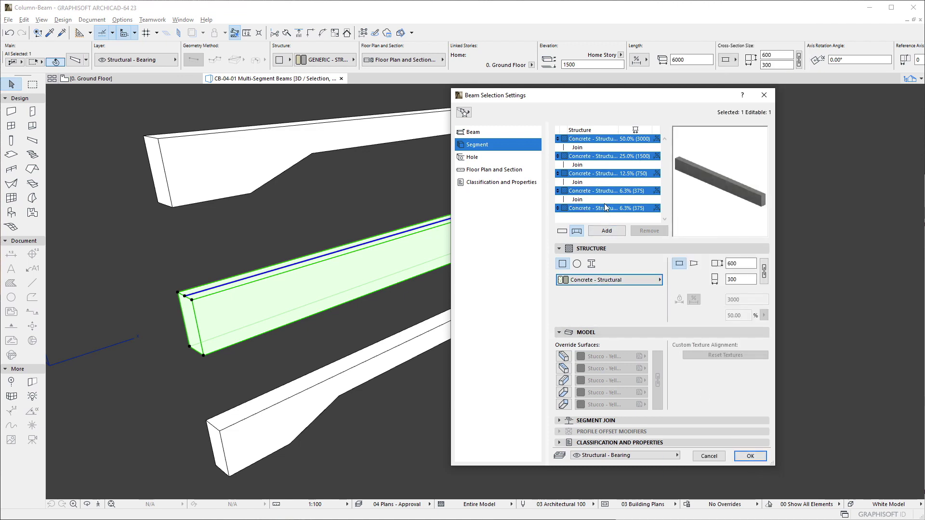
Check the 12.5%, 25% and 50% segment rows one by one
{"action": "left_click", "coordinate": [604, 182]}
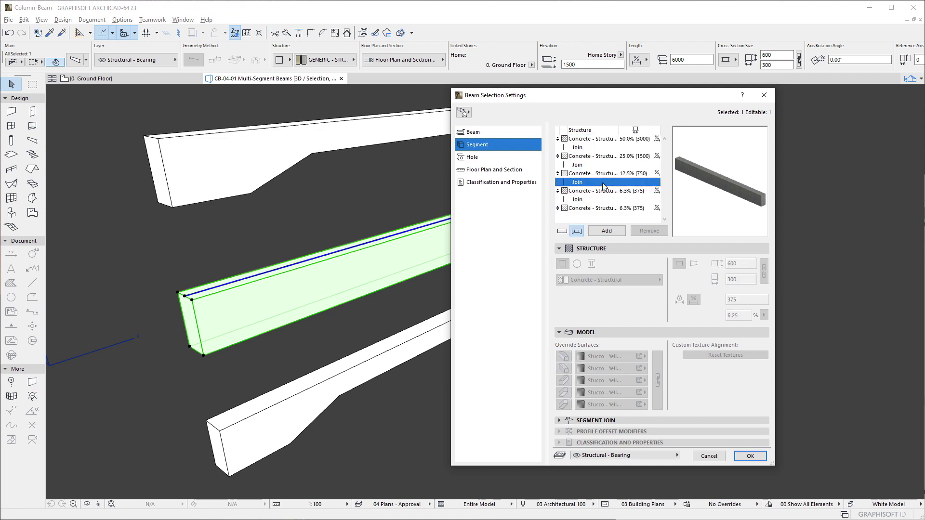
{"action": "left_click", "coordinate": [607, 174]}
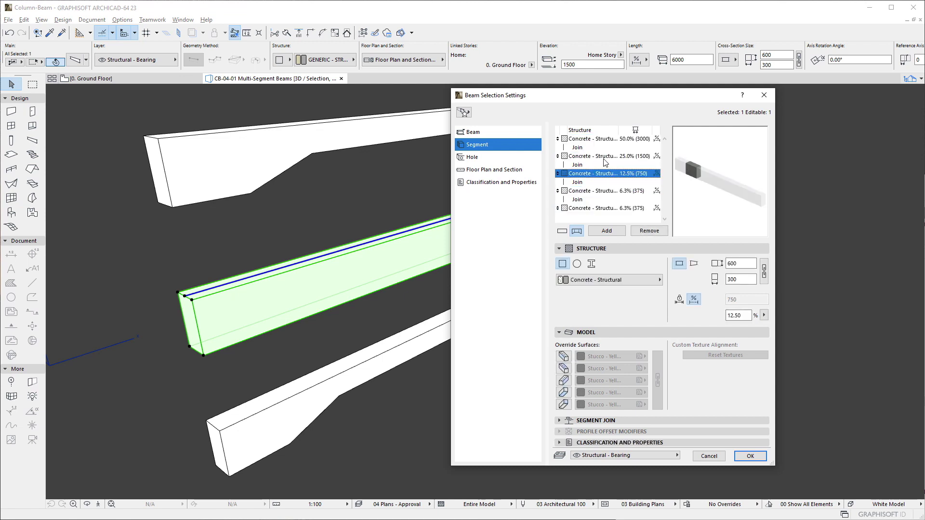
{"action": "left_click", "coordinate": [606, 158]}
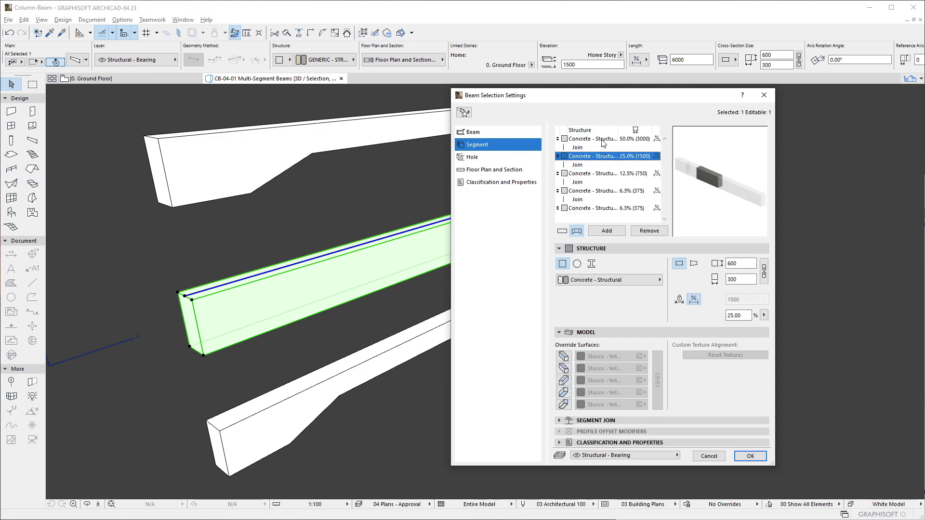
{"action": "left_click", "coordinate": [602, 140]}
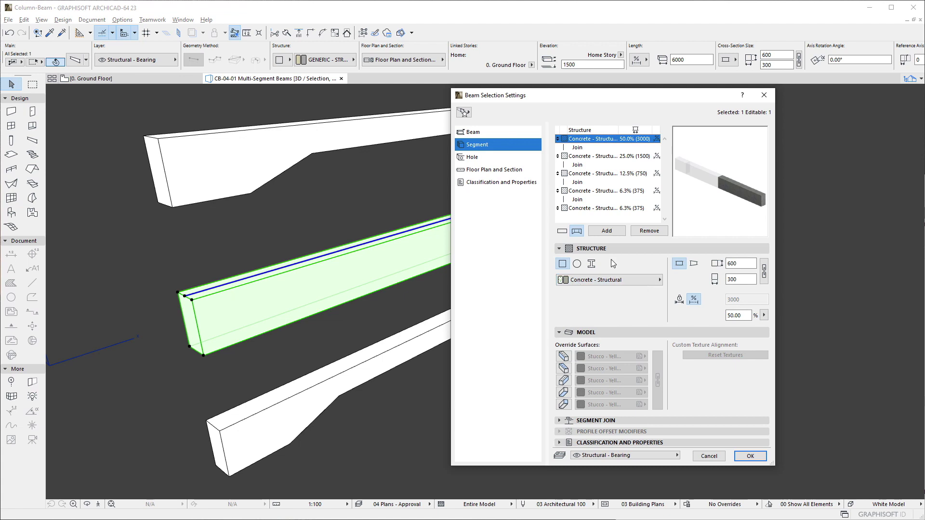
Try circular and Steel Universal Section profiles on the first segment, then make it rectangular Concrete - Structural
{"action": "left_click", "coordinate": [576, 264]}
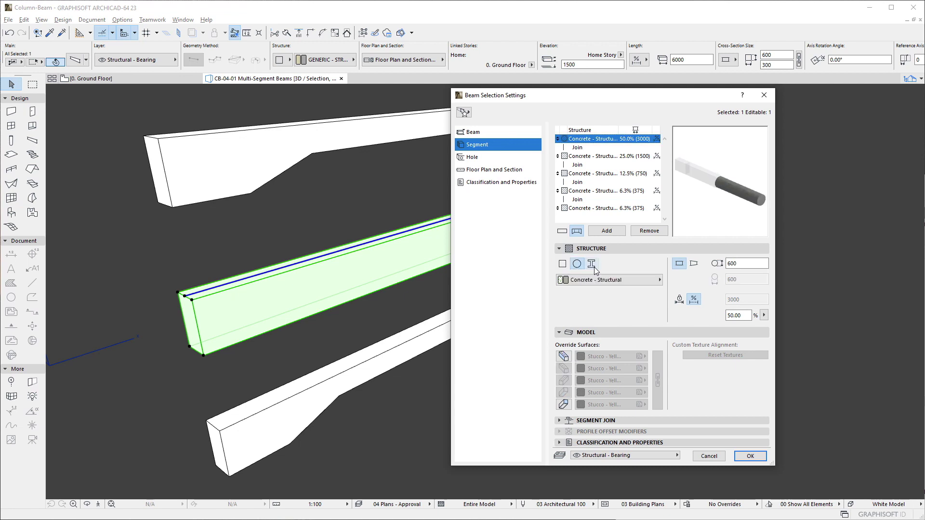
{"action": "left_click", "coordinate": [593, 266]}
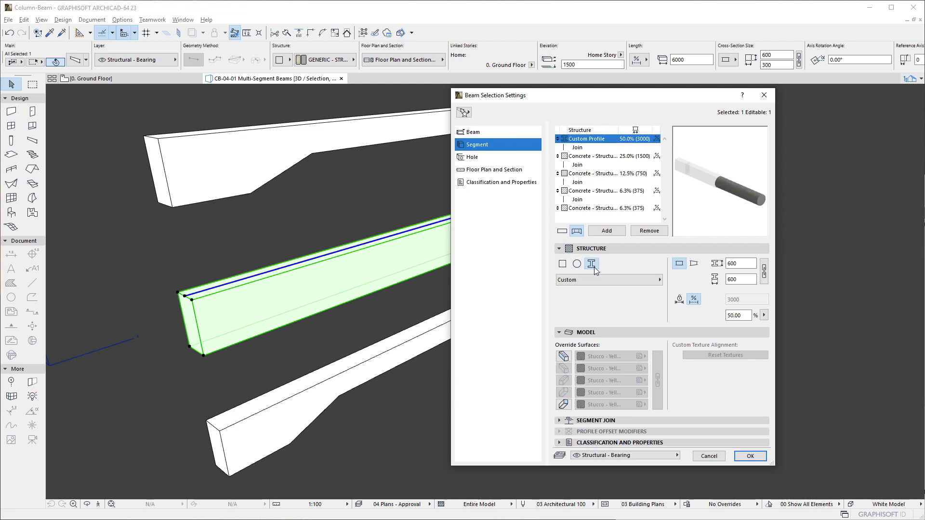
{"action": "left_click", "coordinate": [644, 282]}
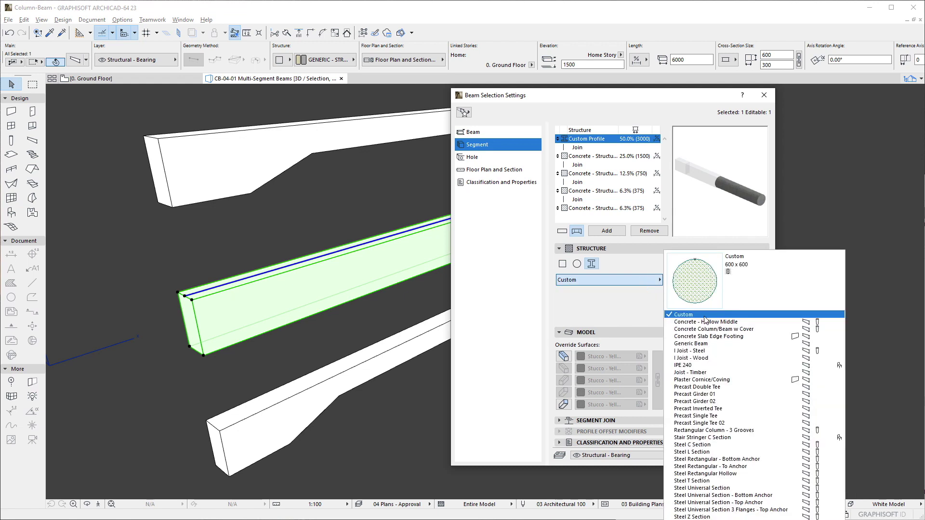
{"action": "left_click", "coordinate": [769, 503]}
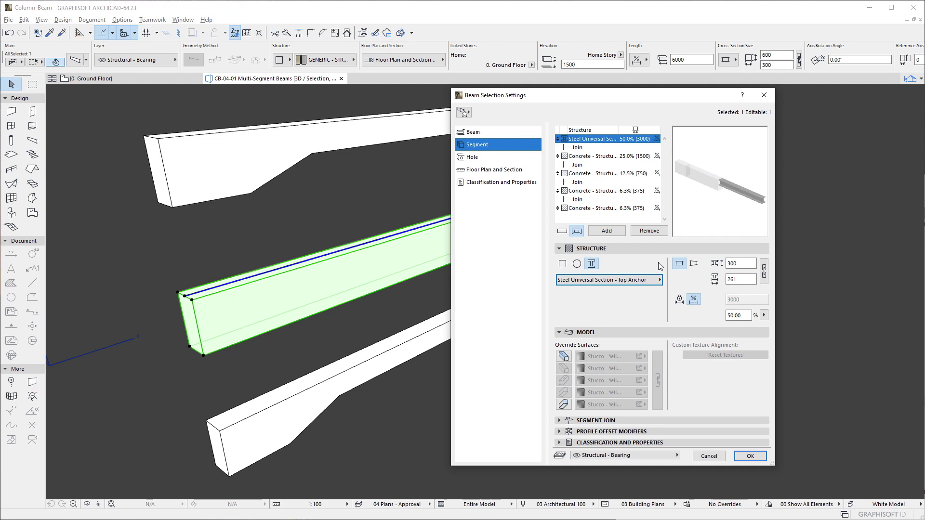
{"action": "left_click", "coordinate": [563, 265]}
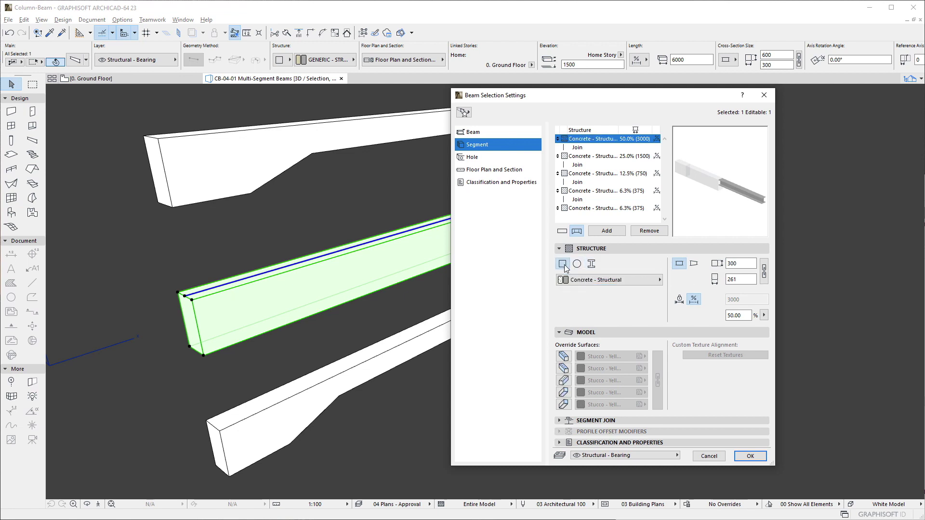
{"action": "double_click", "coordinate": [742, 279]}
Size the first segment 600 by 300
{"action": "type", "text": "300"}
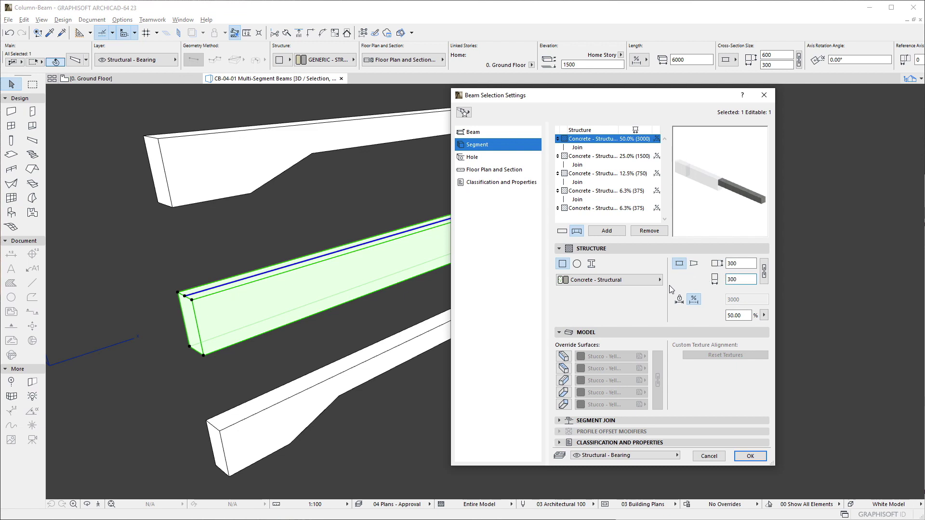
{"action": "double_click", "coordinate": [741, 263]}
{"action": "type", "text": "600"}
Make the second (25%) segment taper from 600 down to 300
{"action": "left_click", "coordinate": [601, 157]}
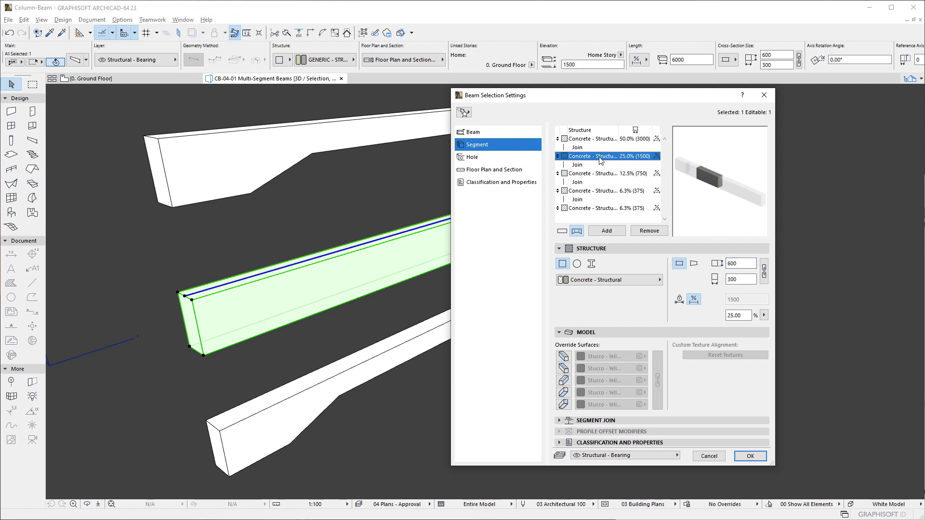
{"action": "left_click", "coordinate": [693, 266]}
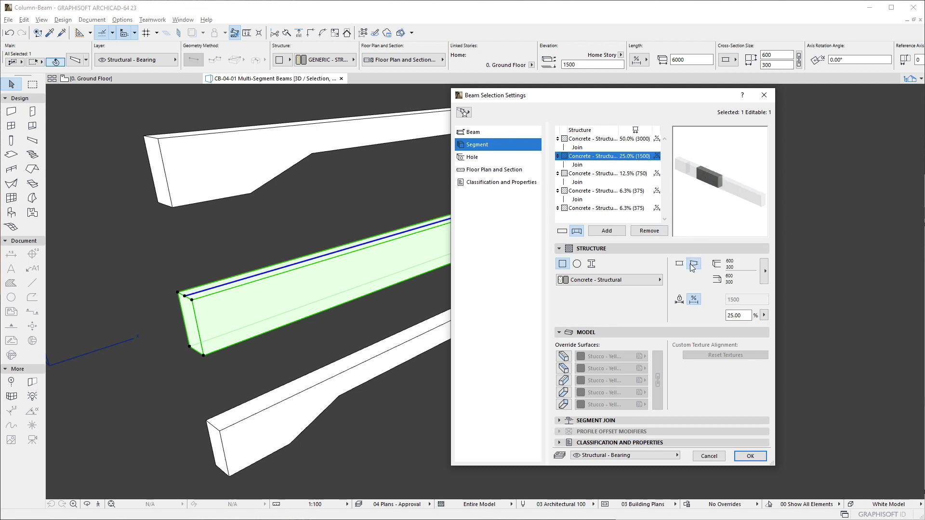
{"action": "left_click", "coordinate": [764, 273]}
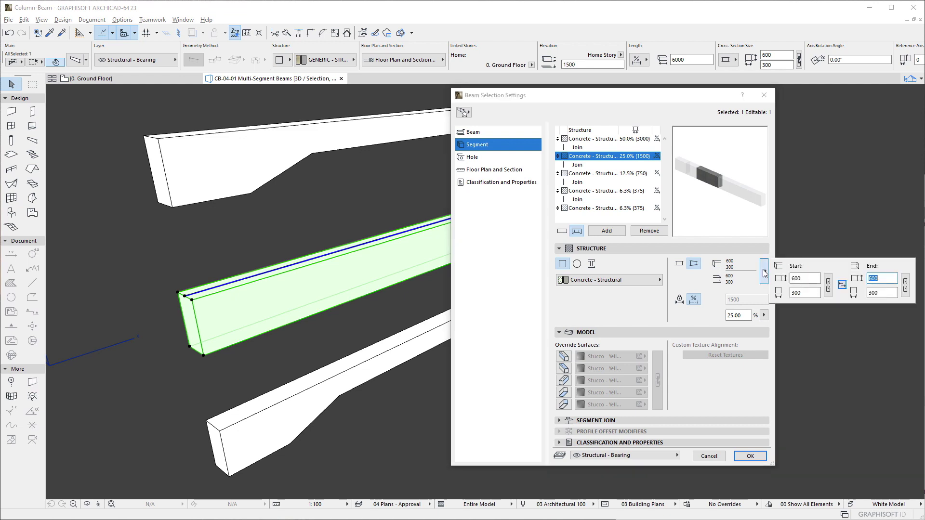
{"action": "type", "text": "3"}
{"action": "left_click", "coordinate": [764, 273]}
Make the fourth (6.3%) segment taper from 300 up to 600
{"action": "left_click", "coordinate": [612, 192]}
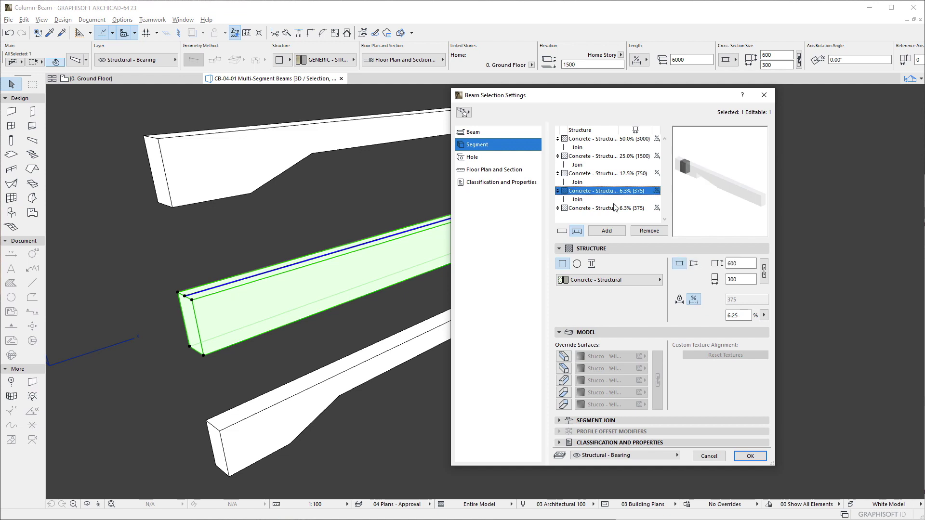
{"action": "left_click", "coordinate": [694, 264]}
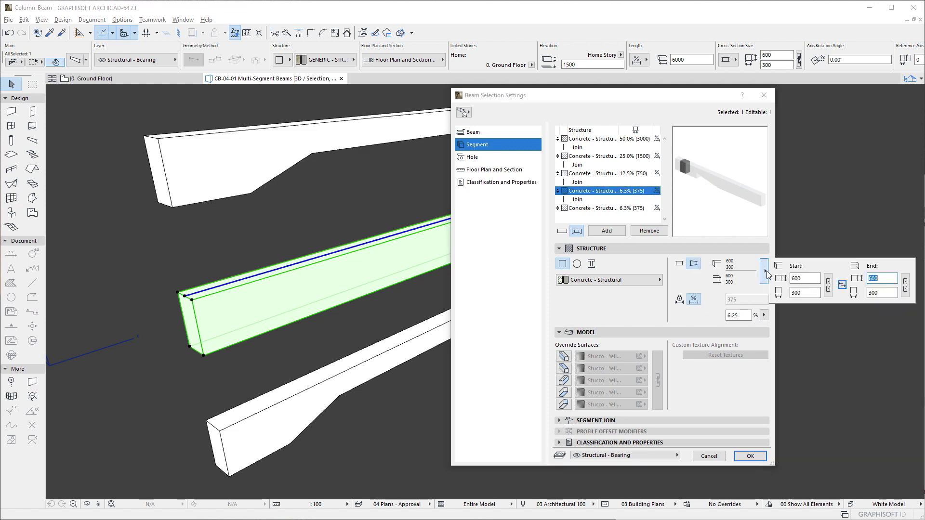
{"action": "double_click", "coordinate": [793, 278]}
{"action": "type", "text": "300"}
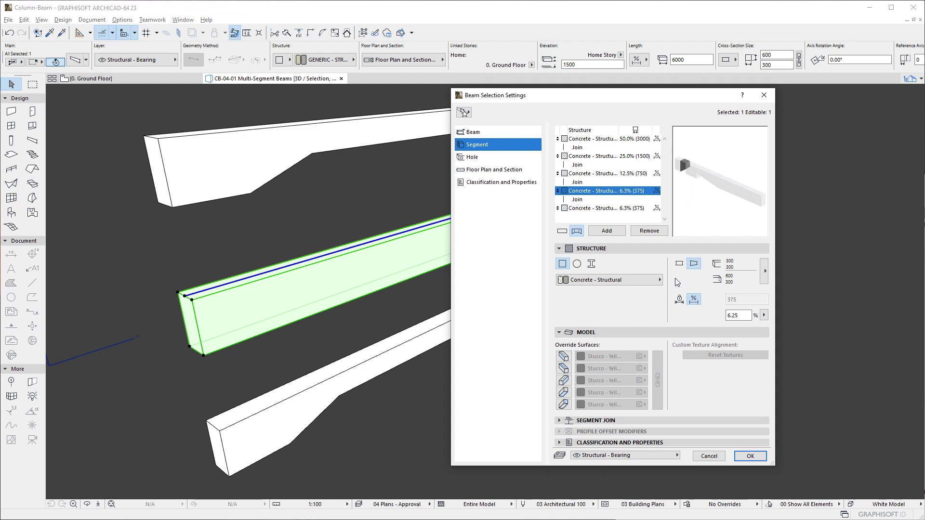
Set the middle segment's height to 300, making it 300 × 300
{"action": "key", "text": "Up"}
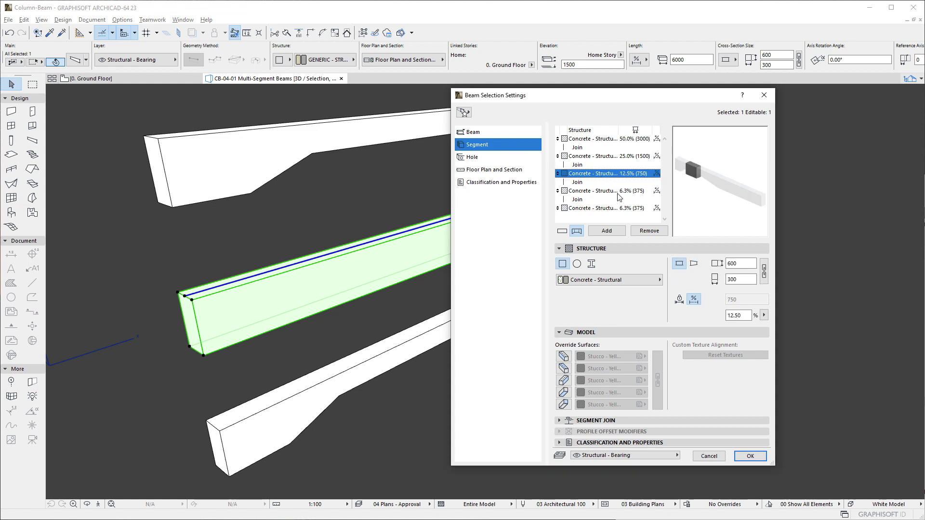
{"action": "double_click", "coordinate": [741, 264]}
{"action": "type", "text": "300"}
Lock the first and second segments at a fixed 750 length
{"action": "left_click", "coordinate": [602, 140]}
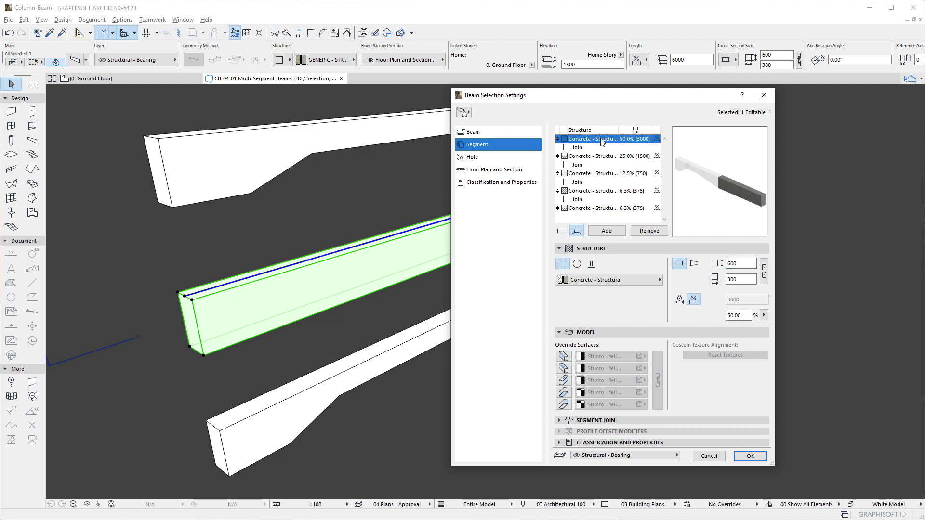
{"action": "left_click", "coordinate": [678, 300]}
{"action": "double_click", "coordinate": [738, 300]}
{"action": "type", "text": "750"}
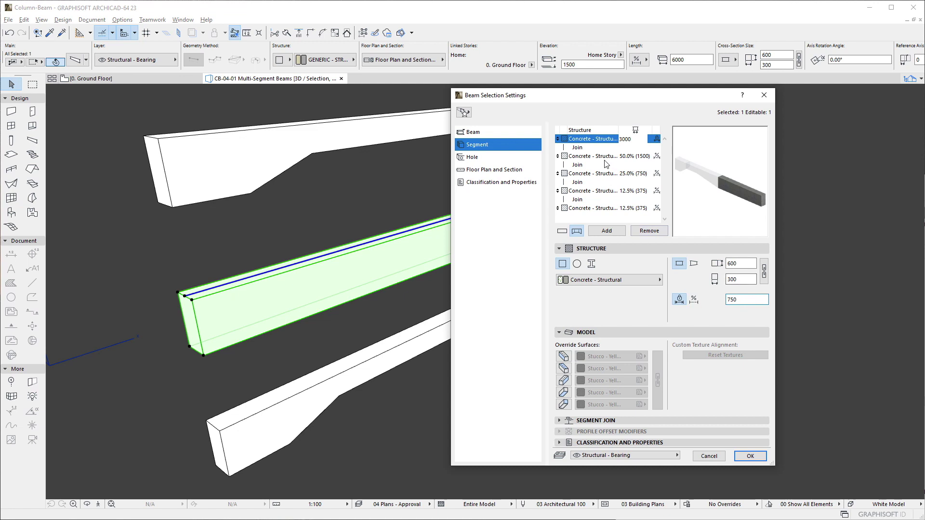
{"action": "left_click", "coordinate": [605, 156]}
{"action": "left_click", "coordinate": [680, 299]}
{"action": "double_click", "coordinate": [738, 300]}
{"action": "type", "text": "750"}
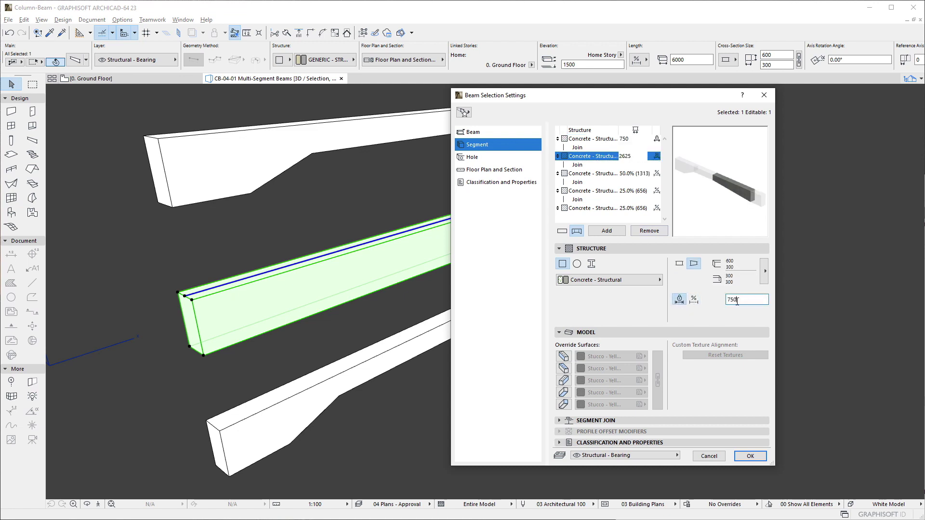
Lock the fourth and fifth segments at 750 and apply the segment settings
{"action": "left_click", "coordinate": [592, 191]}
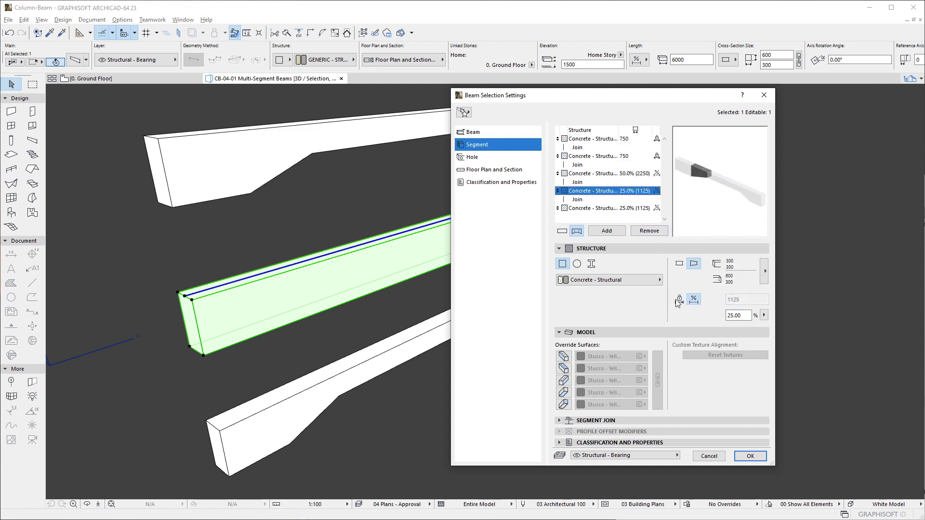
{"action": "left_click", "coordinate": [679, 301]}
{"action": "double_click", "coordinate": [735, 300]}
{"action": "type", "text": "750"}
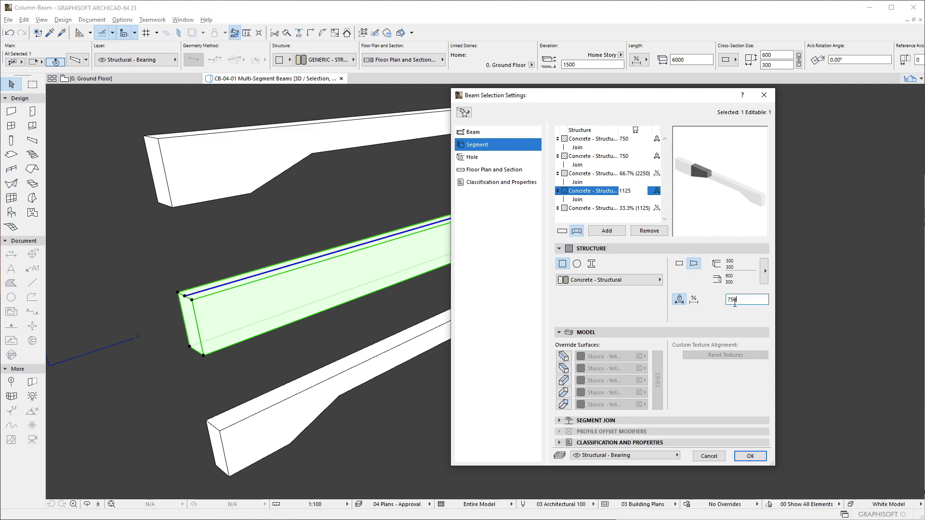
{"action": "left_click", "coordinate": [606, 209]}
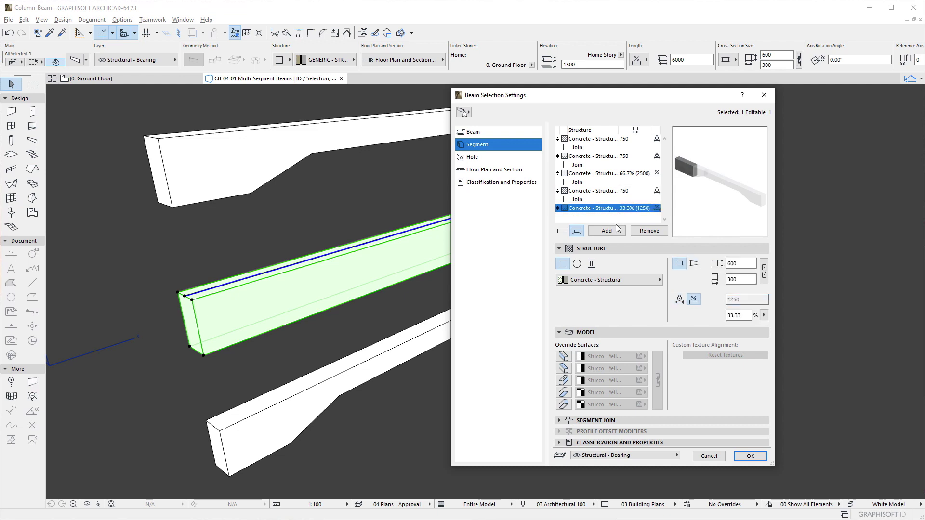
{"action": "left_click", "coordinate": [679, 299]}
{"action": "double_click", "coordinate": [733, 300]}
{"action": "type", "text": "750"}
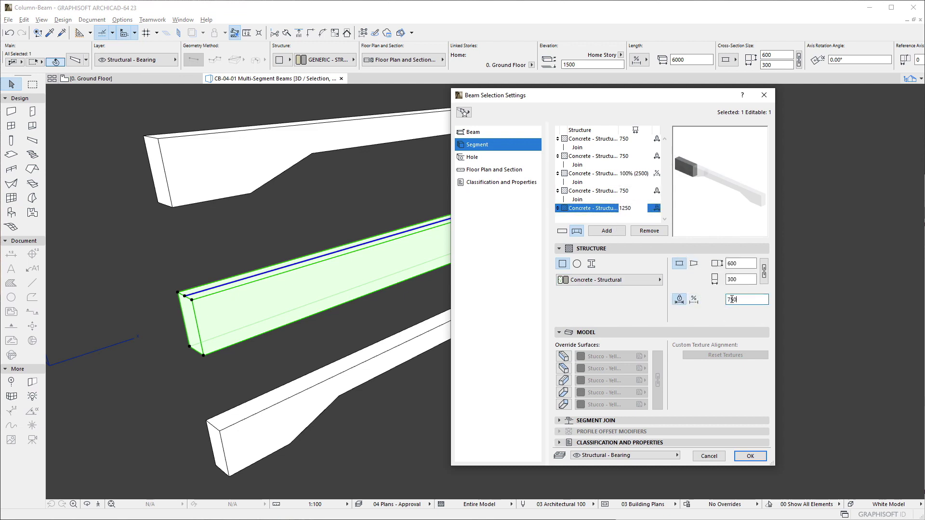
{"action": "left_click", "coordinate": [702, 314]}
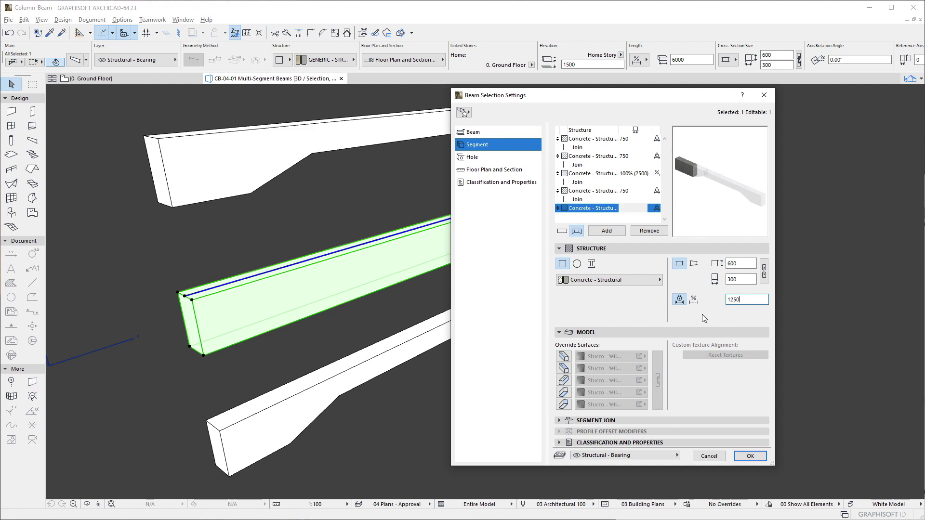
{"action": "left_click", "coordinate": [606, 175]}
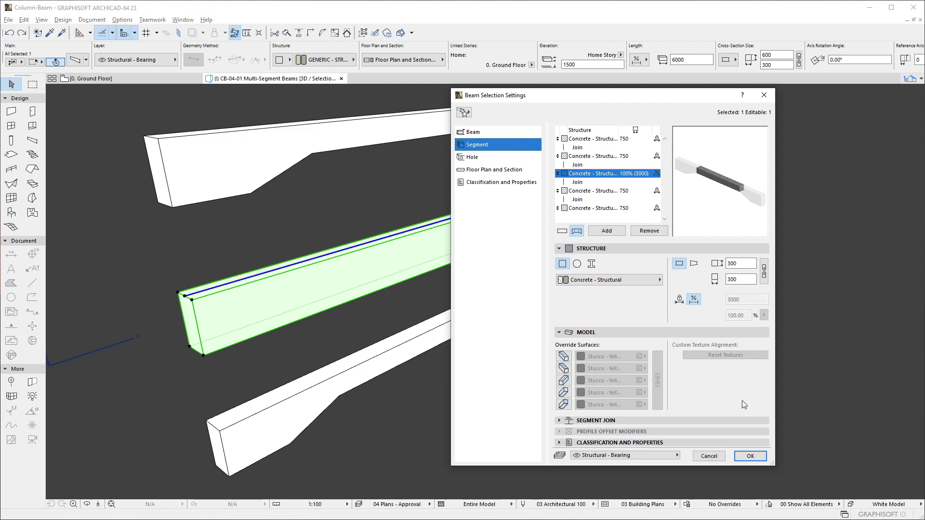
{"action": "left_click", "coordinate": [751, 456]}
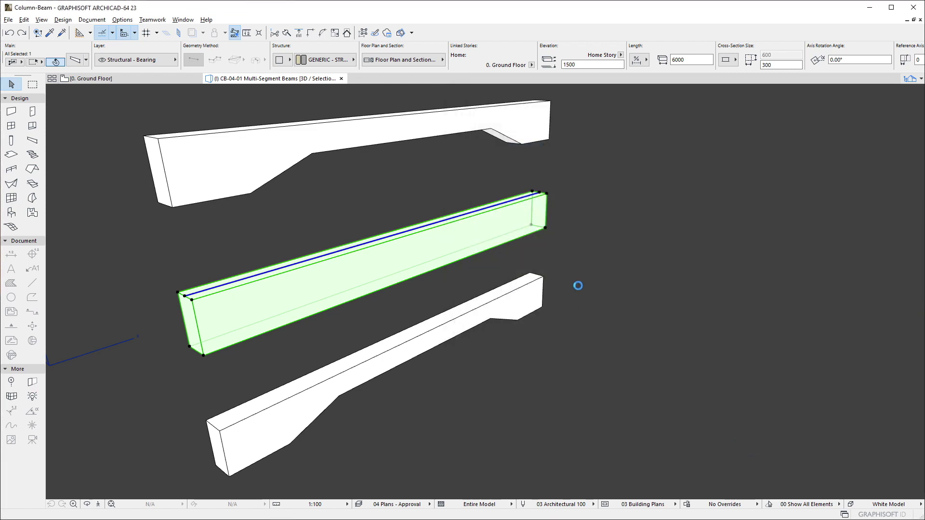
{"action": "left_click", "coordinate": [579, 288]}
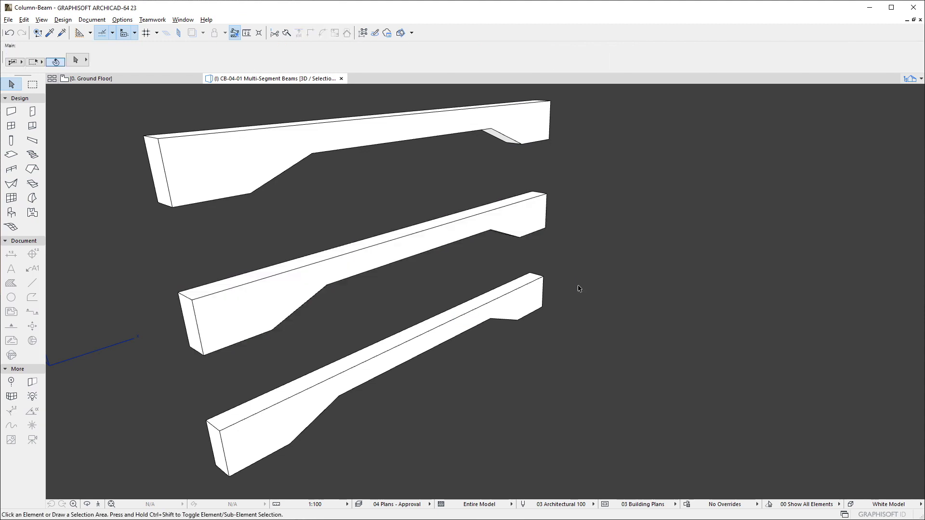
{"action": "left_click", "coordinate": [516, 119]}
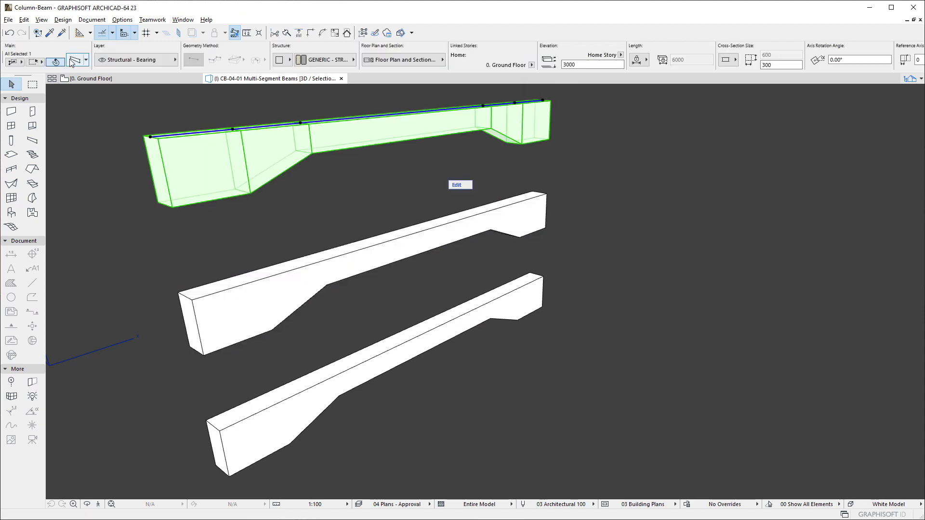
{"action": "left_click", "coordinate": [72, 61]}
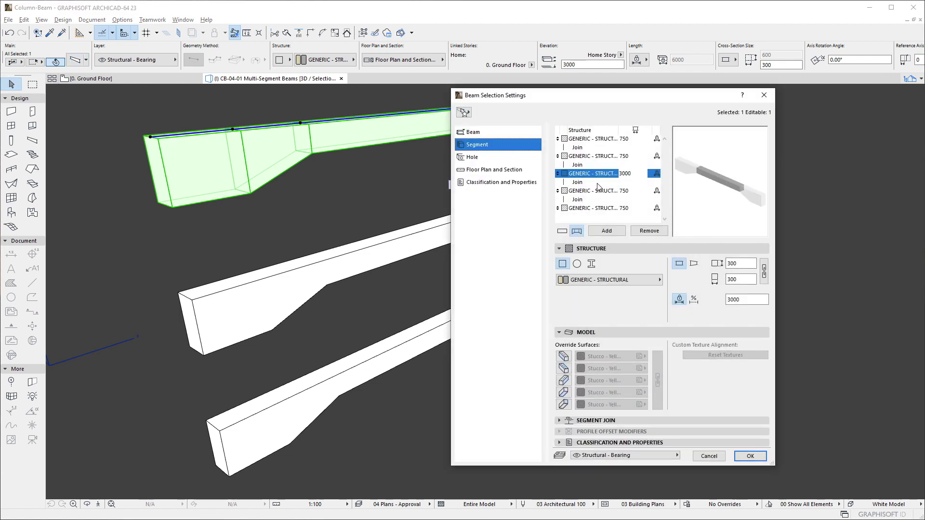
{"action": "left_click", "coordinate": [603, 183]}
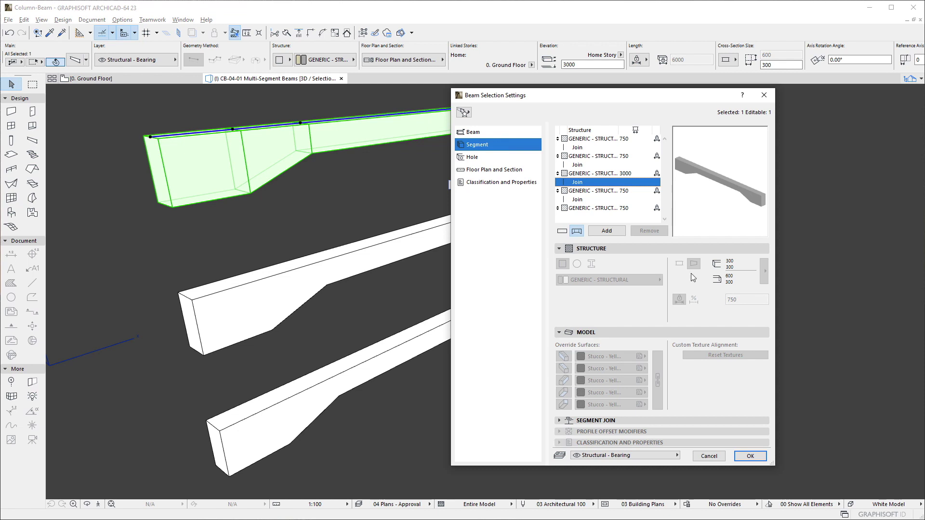
{"action": "left_click", "coordinate": [744, 454]}
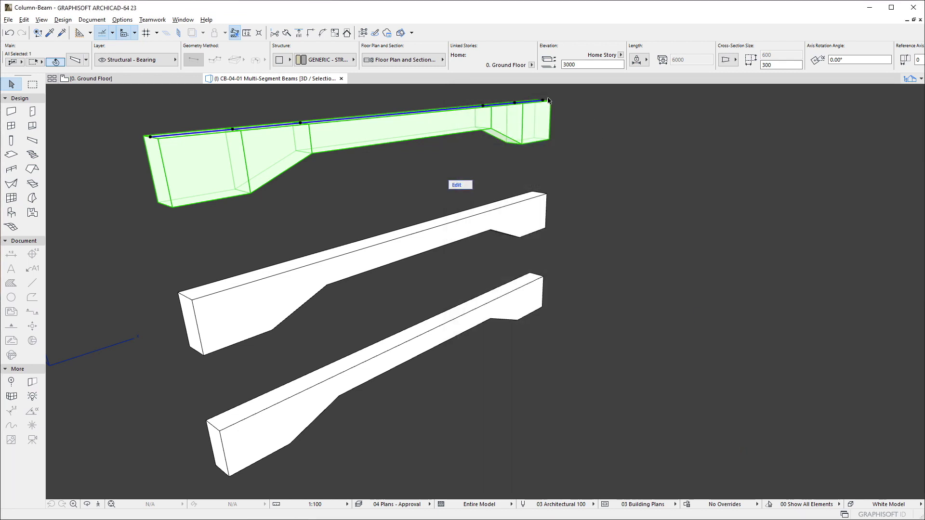
{"action": "left_click", "coordinate": [543, 102]}
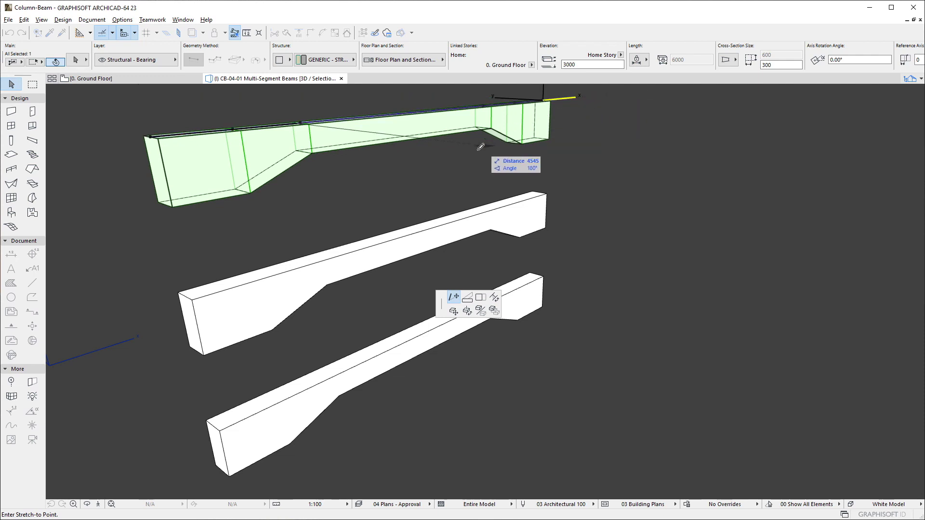
{"action": "key", "text": "Escape"}
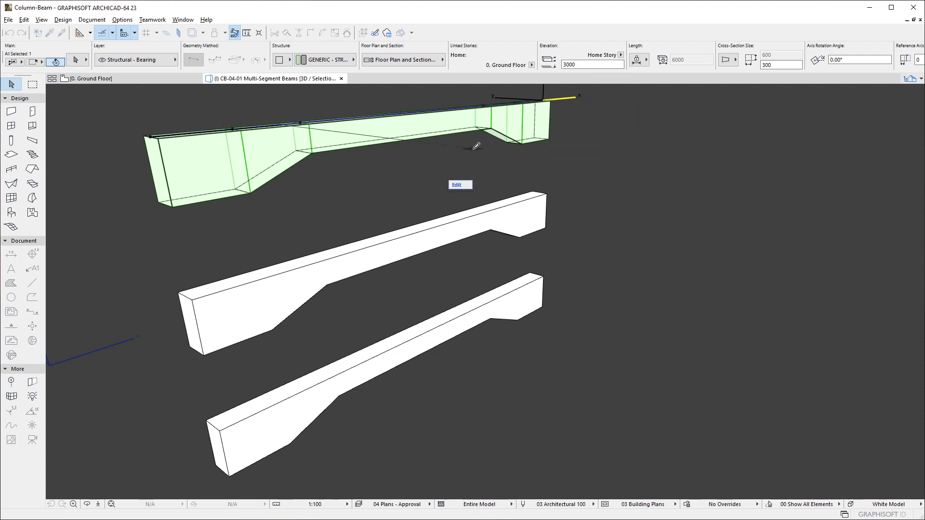
{"action": "left_click", "coordinate": [616, 154]}
{"action": "left_click", "coordinate": [530, 201]}
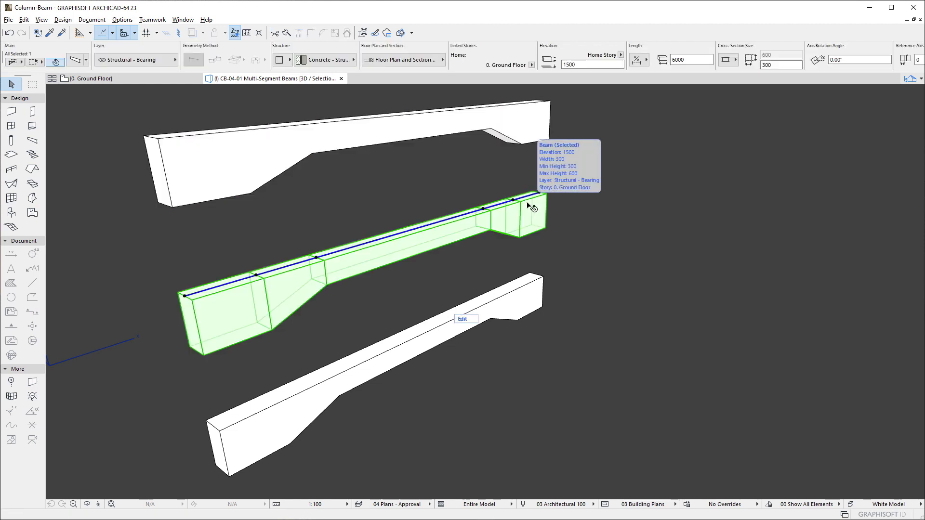
Stretch the middle beam's end node to shorten it from 6000 to 4800
{"action": "left_click", "coordinate": [84, 60]}
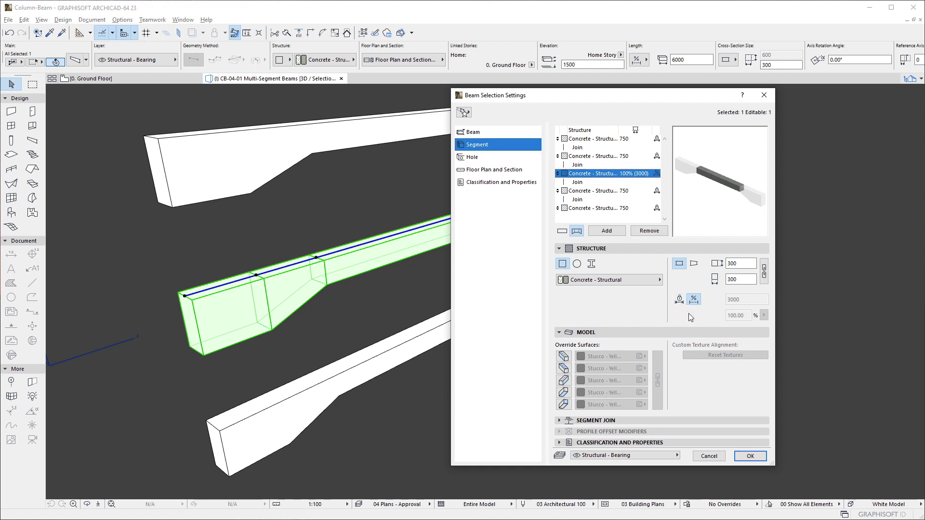
{"action": "left_click", "coordinate": [709, 456]}
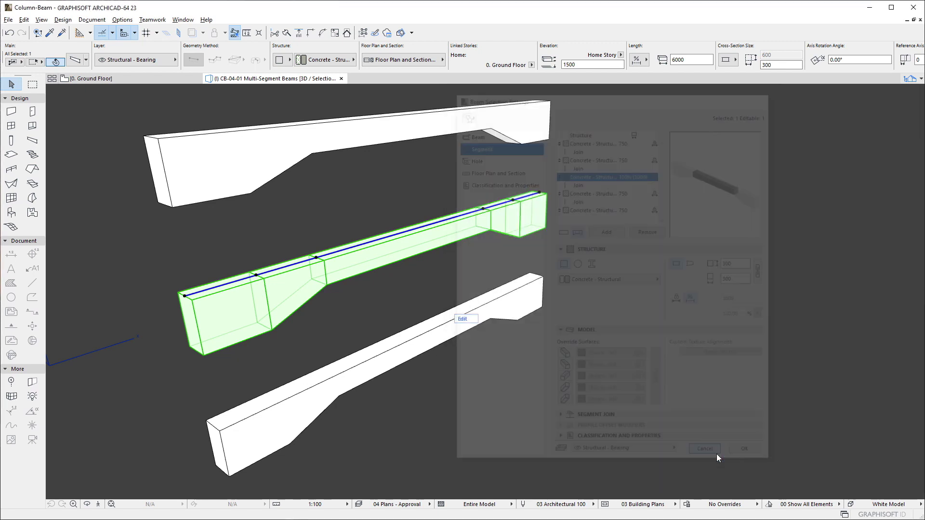
{"action": "left_click", "coordinate": [540, 194]}
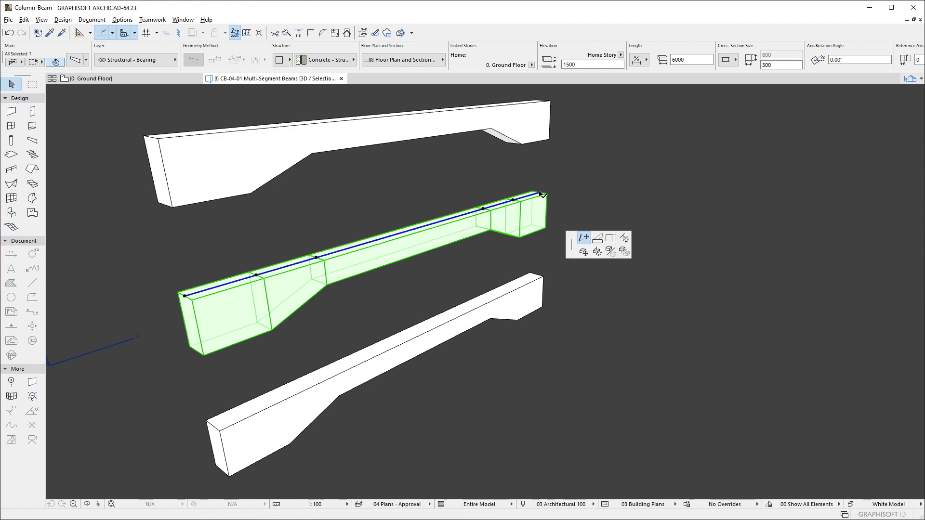
{"action": "left_click", "coordinate": [482, 248]}
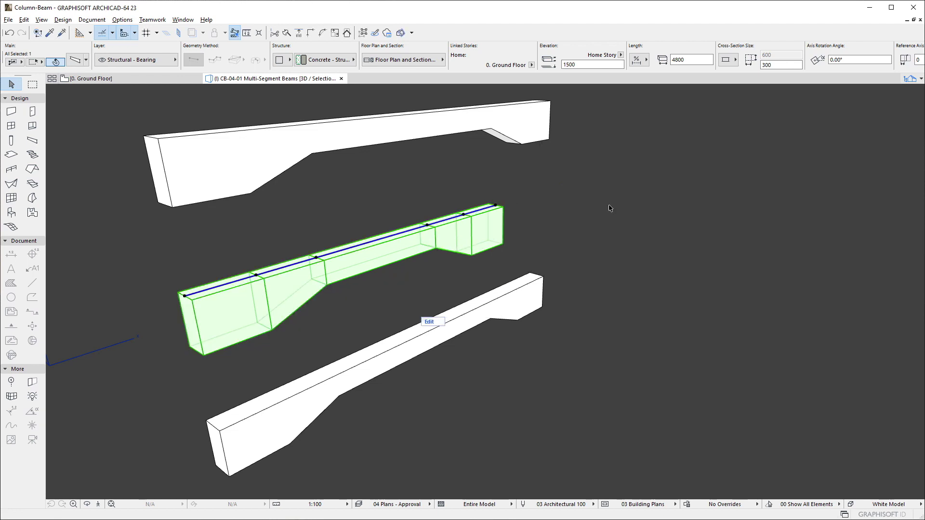
{"action": "key", "text": "Escape"}
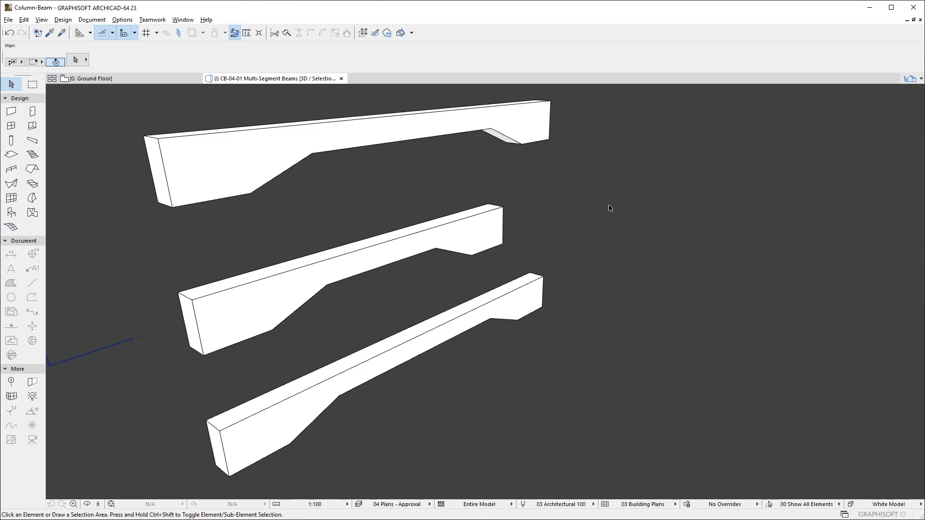
{"action": "left_click", "coordinate": [517, 307]}
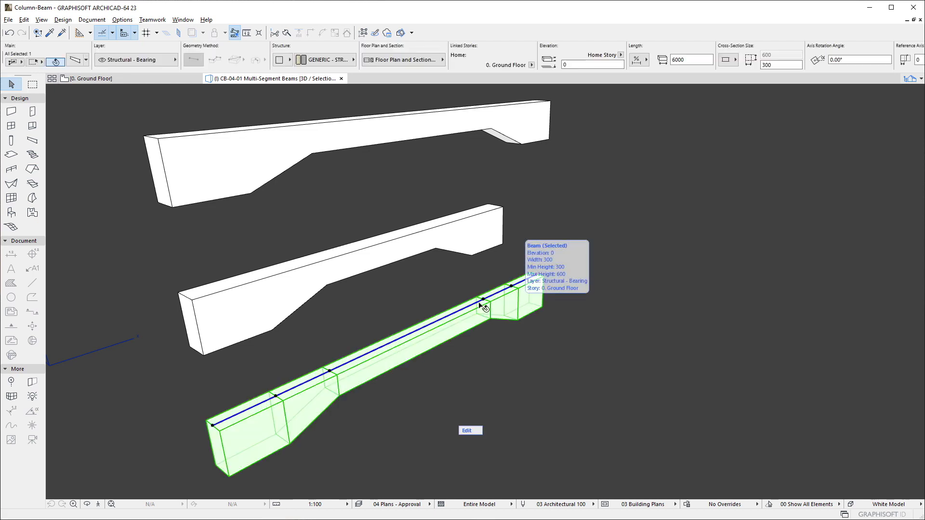
In the bottom beam's settings, lock the middle segment at a fixed 3000 length
{"action": "left_click", "coordinate": [76, 64]}
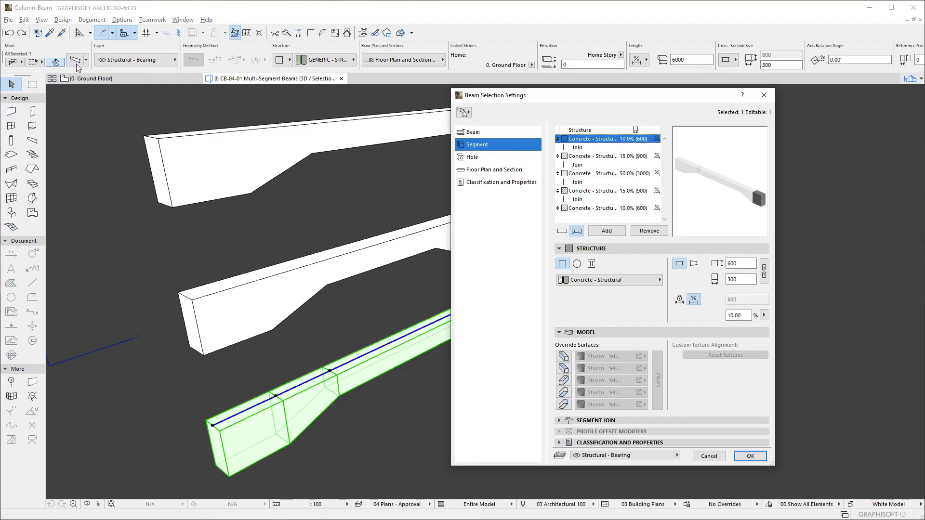
{"action": "left_click", "coordinate": [600, 175]}
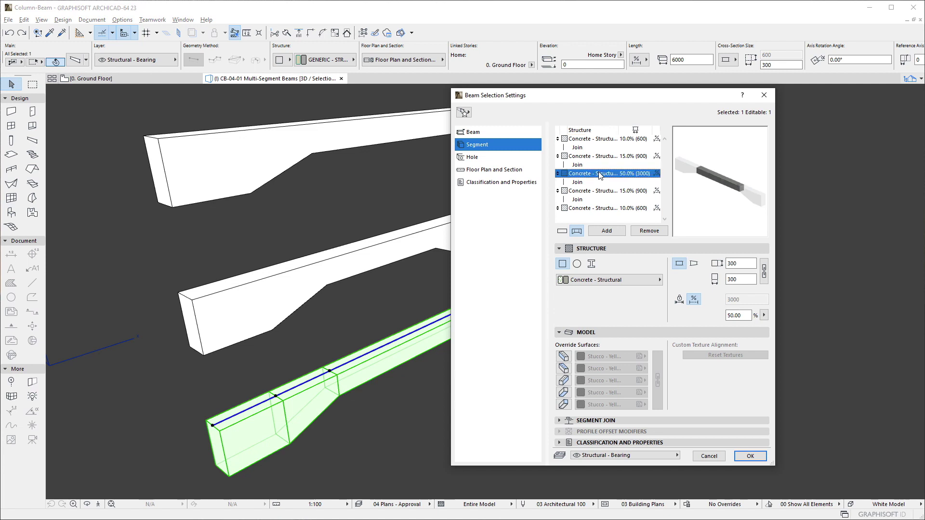
{"action": "left_click", "coordinate": [679, 301]}
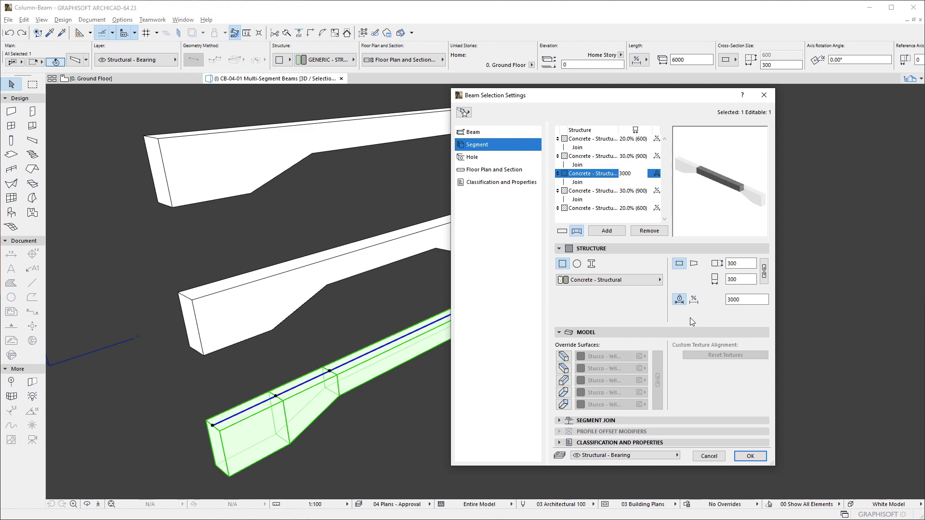
{"action": "left_click", "coordinate": [612, 138]}
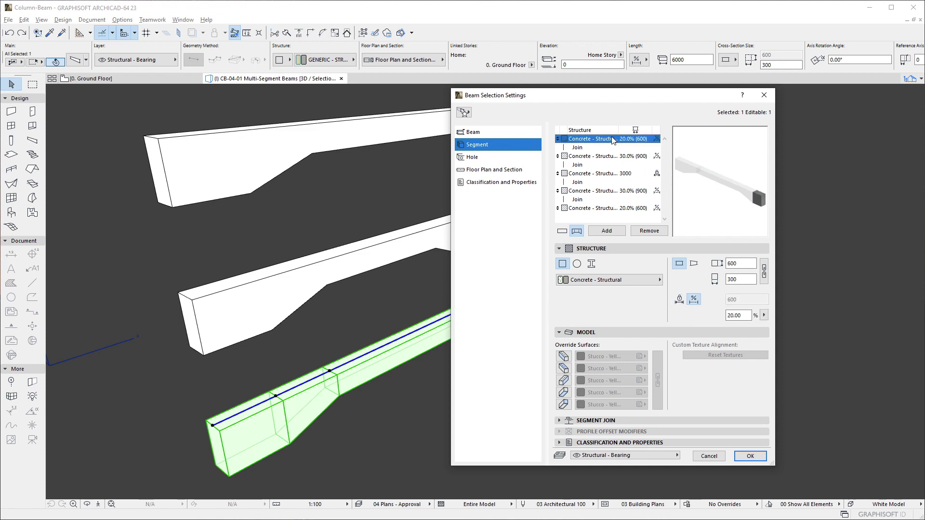
Set the first and fourth segments to the 1/4 (25%, 750) preset and apply
{"action": "left_click", "coordinate": [764, 315]}
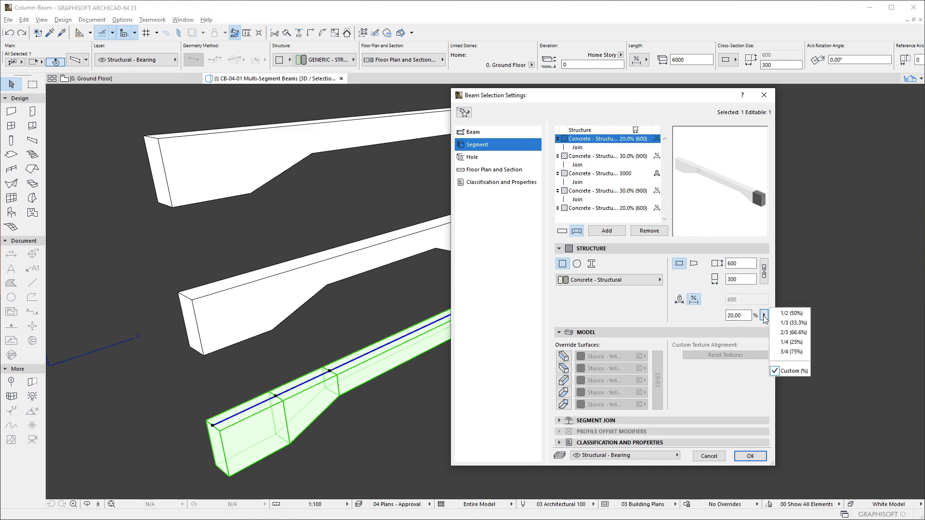
{"action": "left_click", "coordinate": [793, 343]}
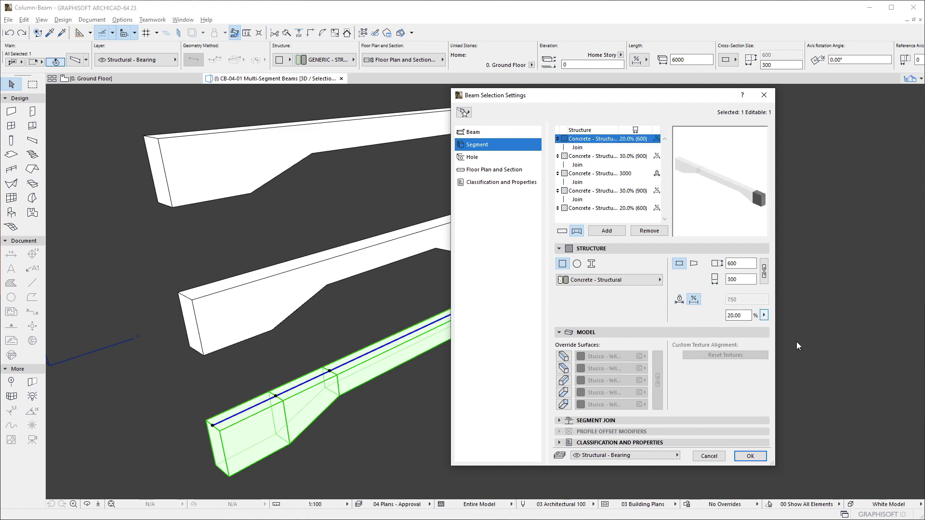
{"action": "left_click", "coordinate": [609, 192]}
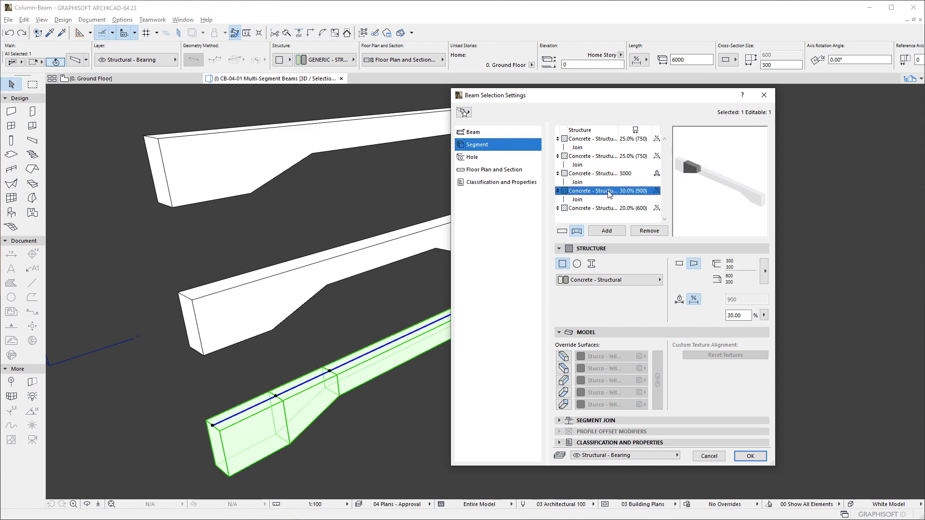
{"action": "left_click", "coordinate": [765, 316]}
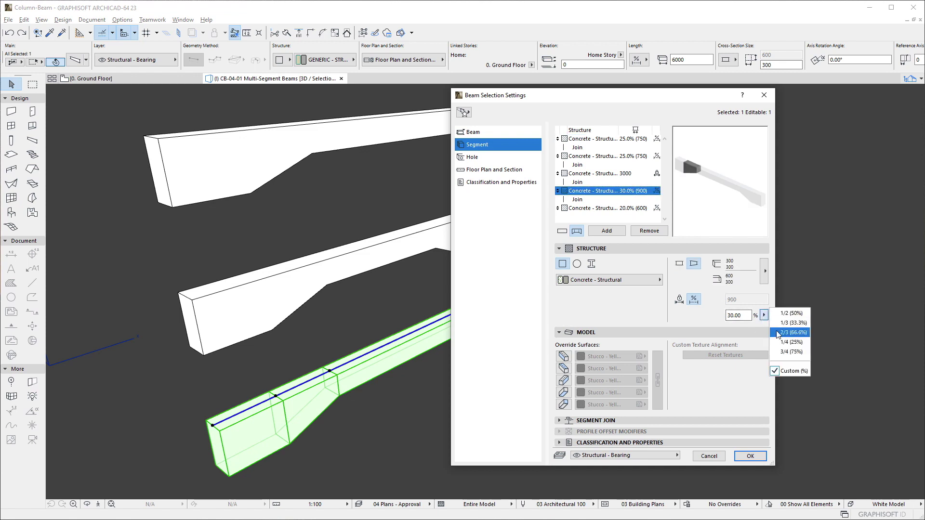
{"action": "left_click", "coordinate": [783, 341]}
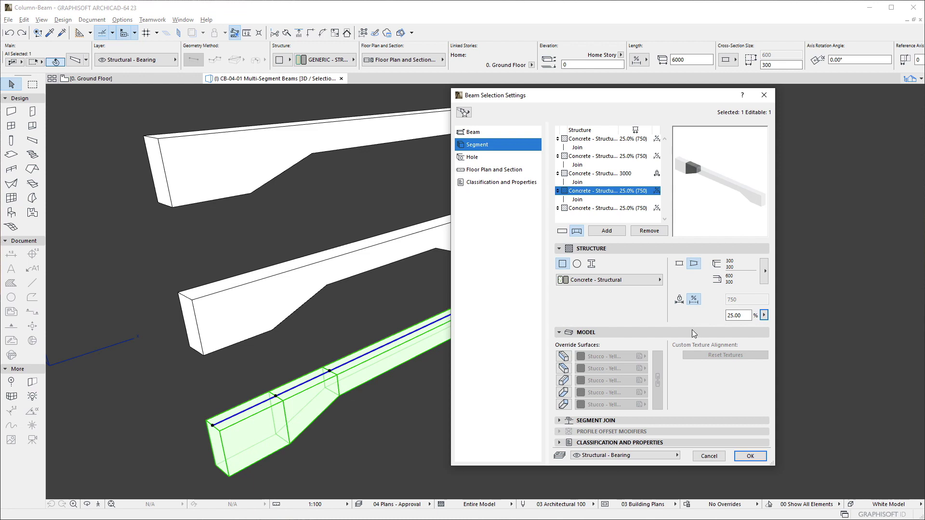
{"action": "left_click", "coordinate": [751, 456]}
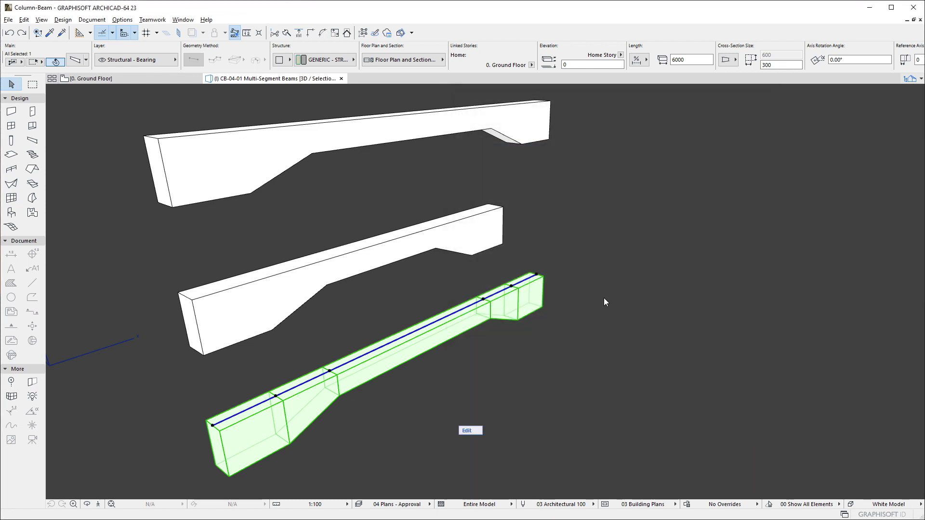
Stretch the bottom beam from its end node by 1200 for a total length of 7200
{"action": "left_click", "coordinate": [537, 276]}
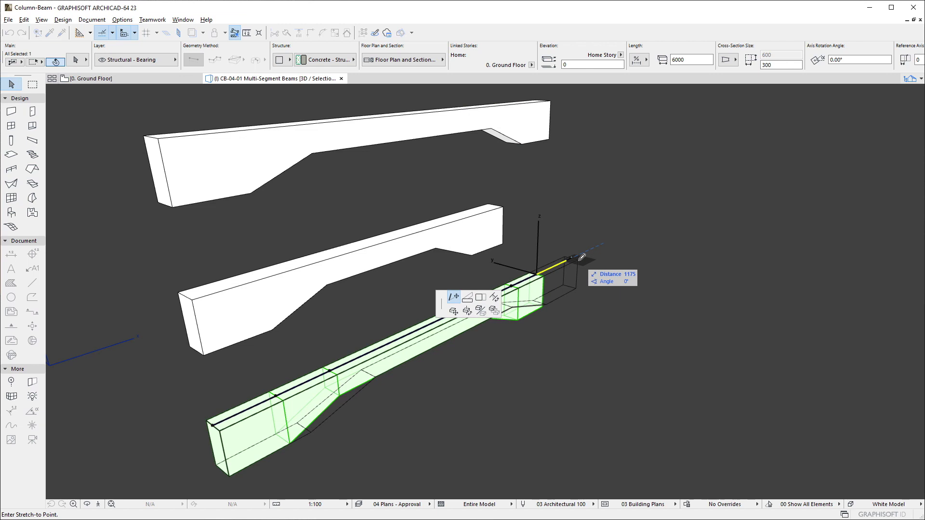
{"action": "type", "text": "1200"}
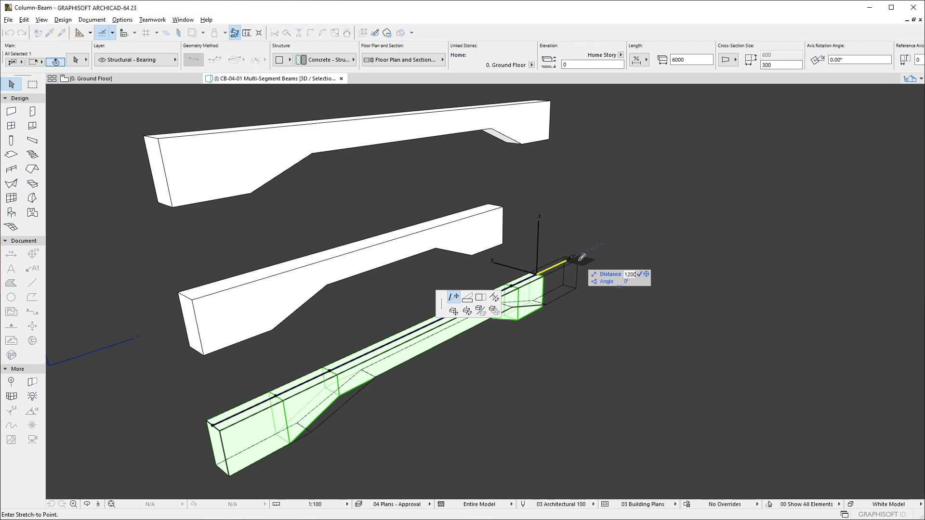
{"action": "key", "text": "Return"}
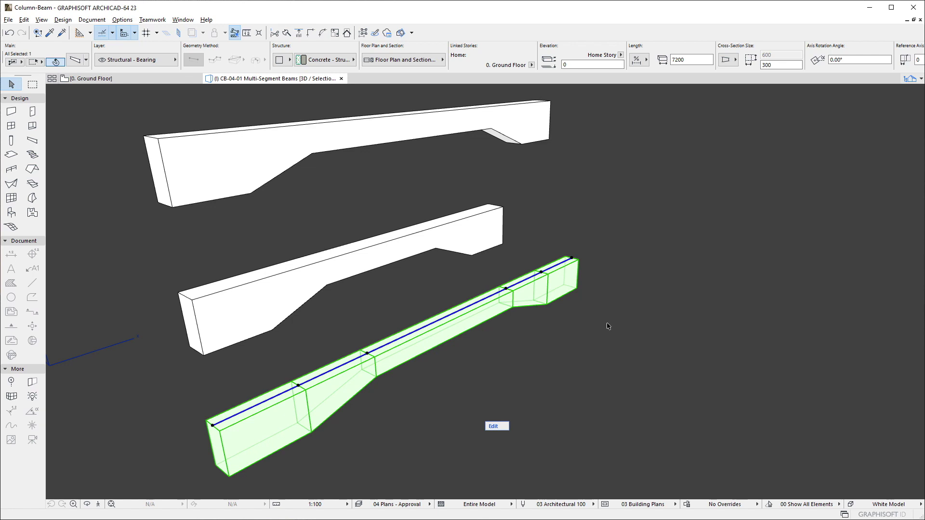
In the bottom beam's settings, set all four segment Join rows to Custom Angle 90.00°
{"action": "left_click", "coordinate": [74, 60]}
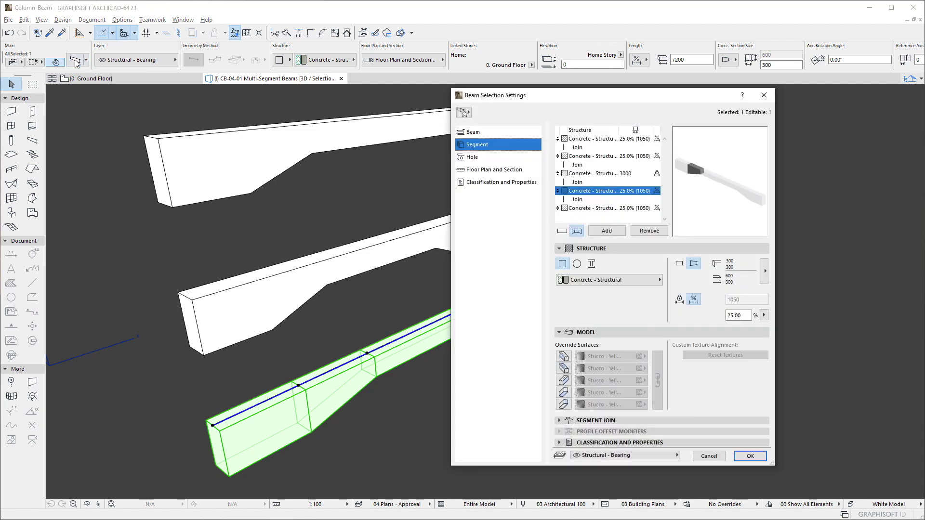
{"action": "left_click", "coordinate": [583, 147]}
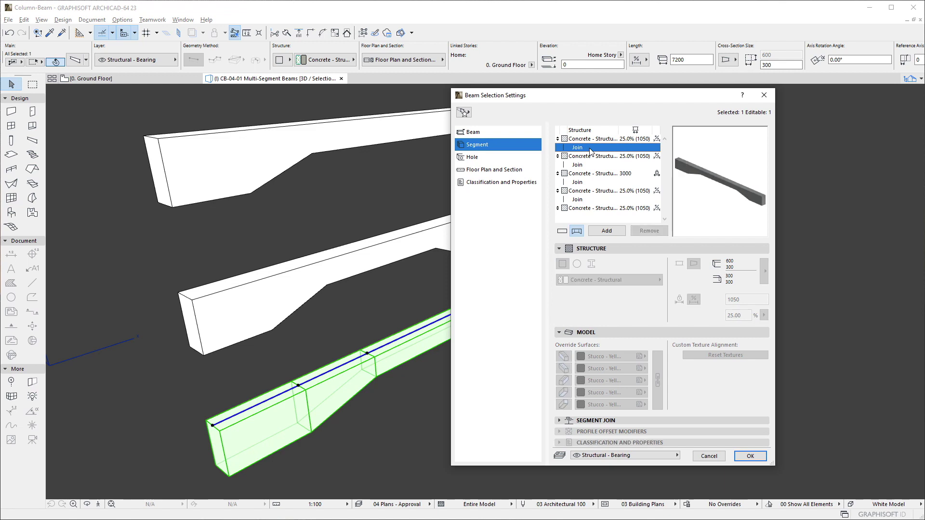
{"action": "left_click", "coordinate": [598, 164], "text": "ctrl"}
{"action": "left_click", "coordinate": [595, 183], "text": "ctrl"}
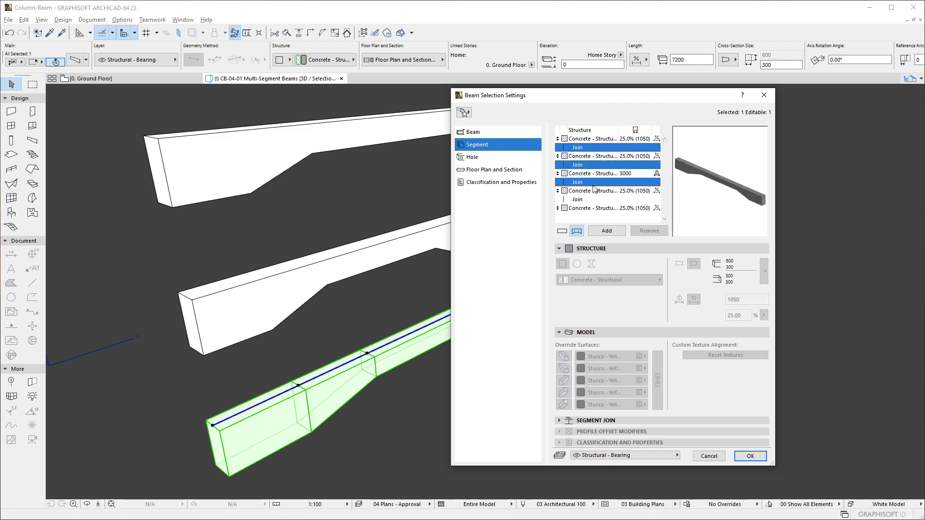
{"action": "left_click", "coordinate": [594, 202], "text": "ctrl"}
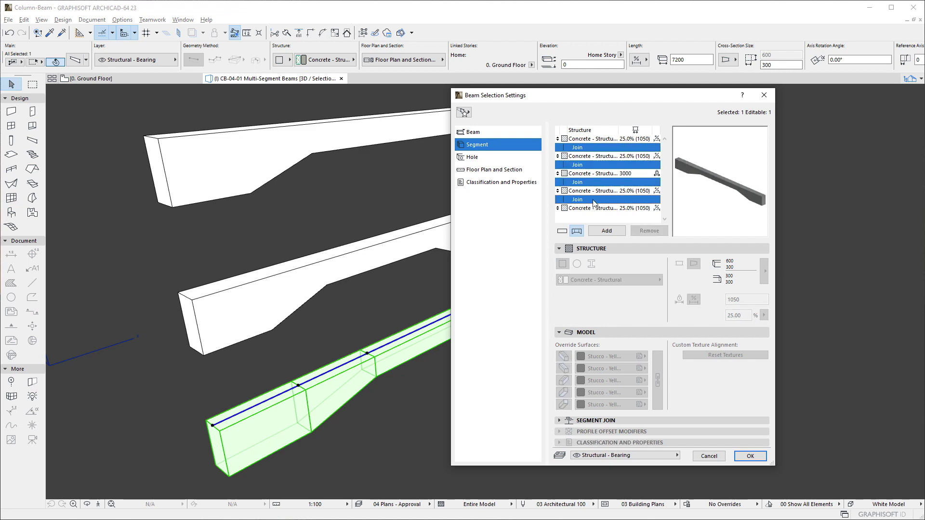
{"action": "left_click", "coordinate": [656, 421]}
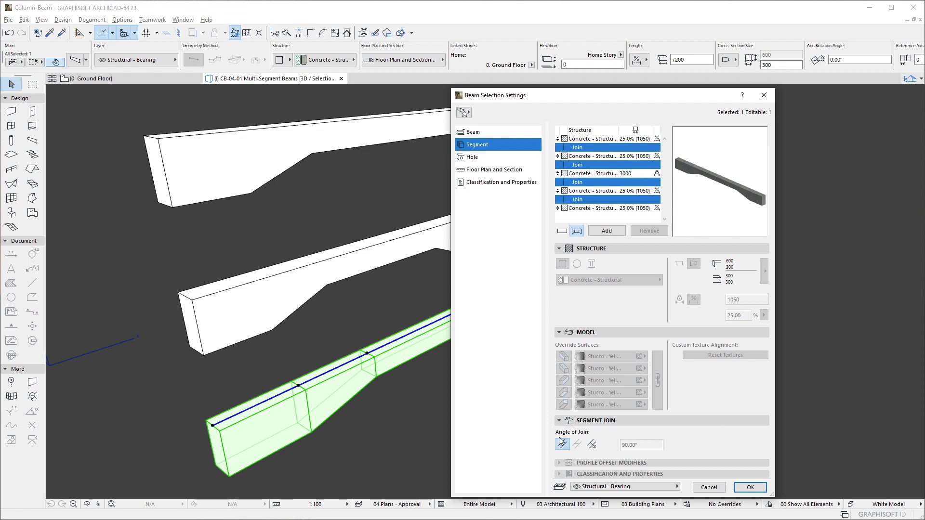
{"action": "left_click", "coordinate": [592, 444]}
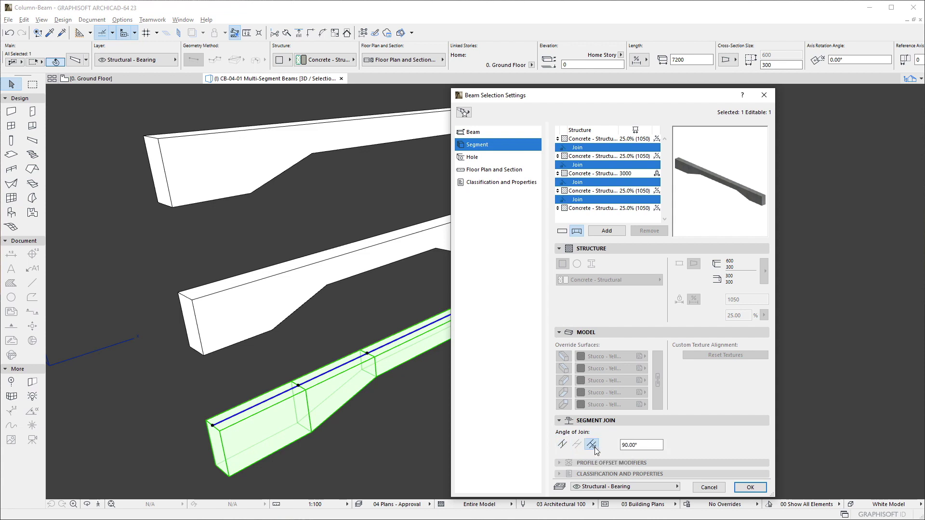
Set the bottom beam's start and end cuts to Custom Angle
{"action": "left_click", "coordinate": [496, 135]}
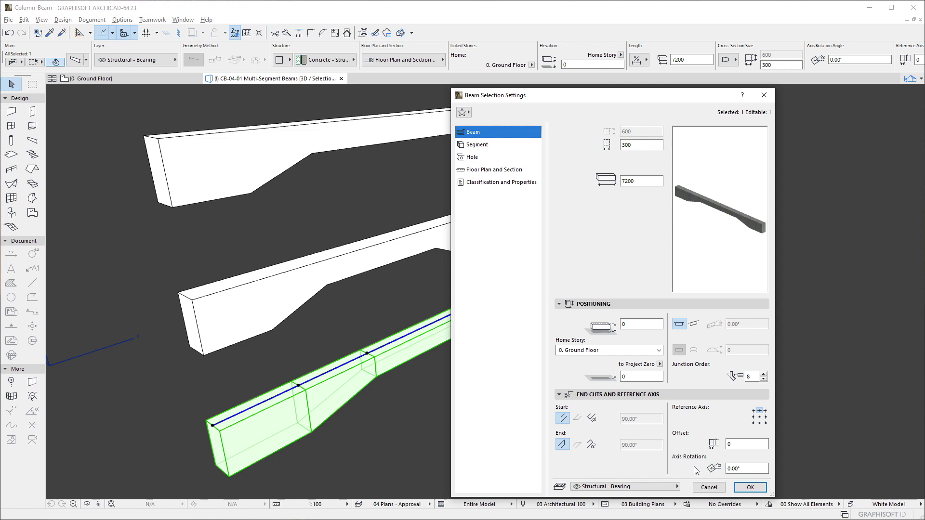
{"action": "left_click", "coordinate": [592, 418]}
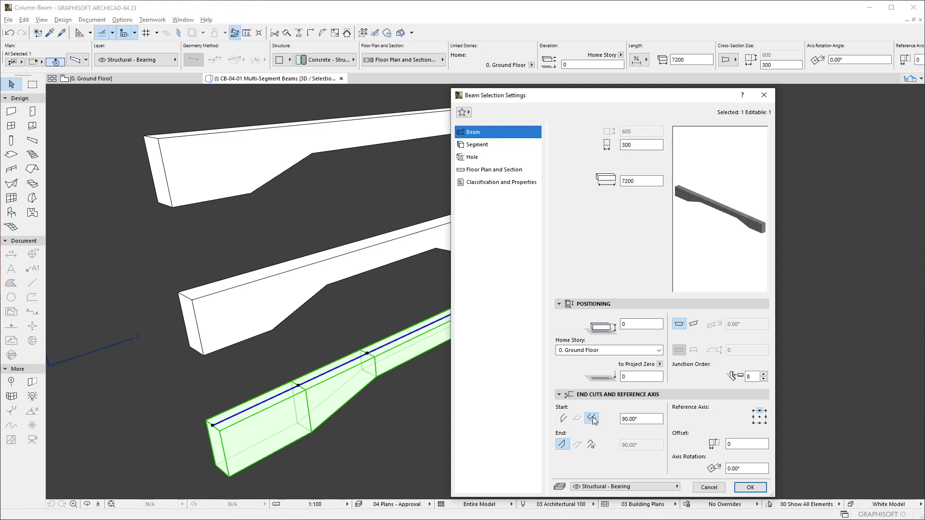
{"action": "left_click", "coordinate": [592, 445]}
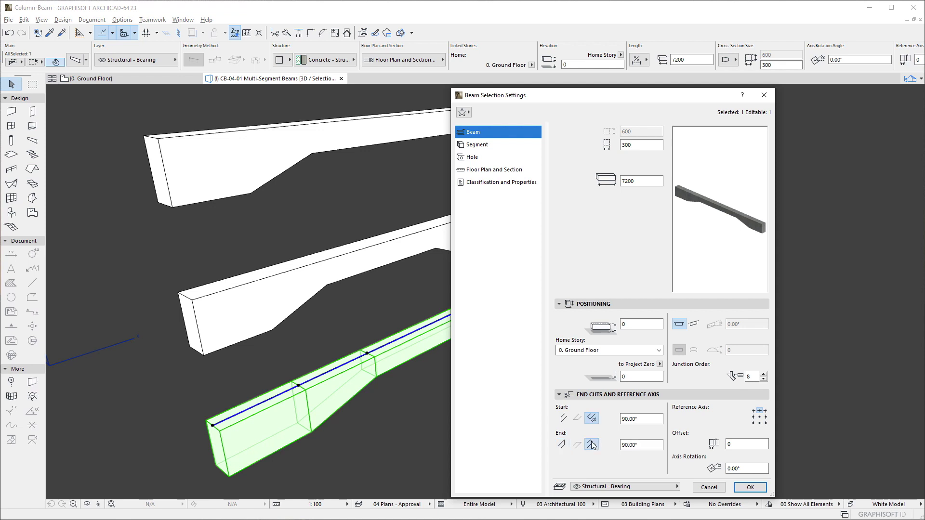
Make the bottom beam Slanted at -20° and apply the settings
{"action": "left_click", "coordinate": [694, 324]}
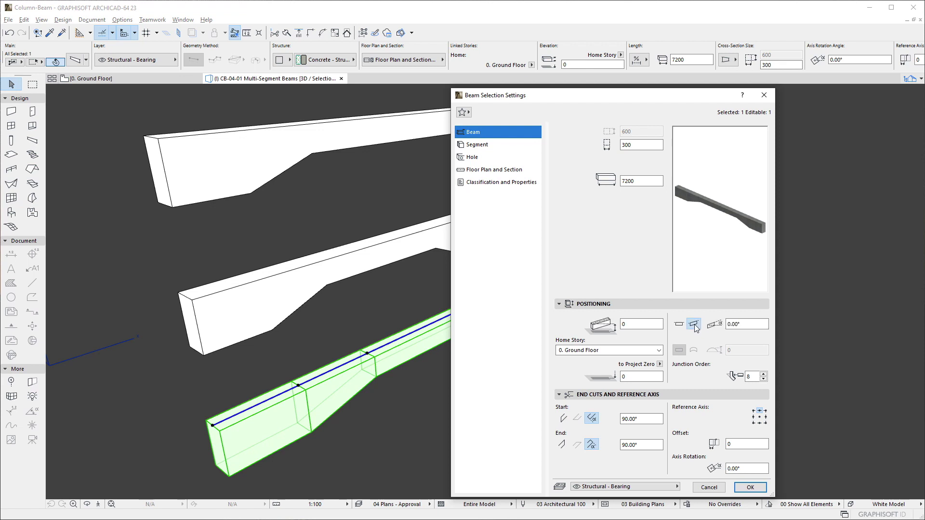
{"action": "left_click", "coordinate": [746, 324]}
{"action": "type", "text": "-20"}
{"action": "left_click", "coordinate": [750, 487]}
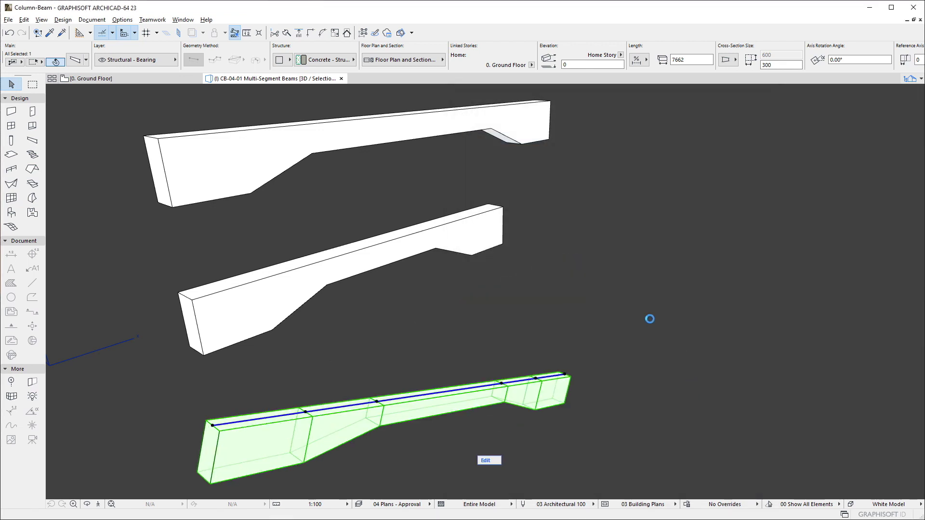
{"action": "left_click", "coordinate": [651, 321]}
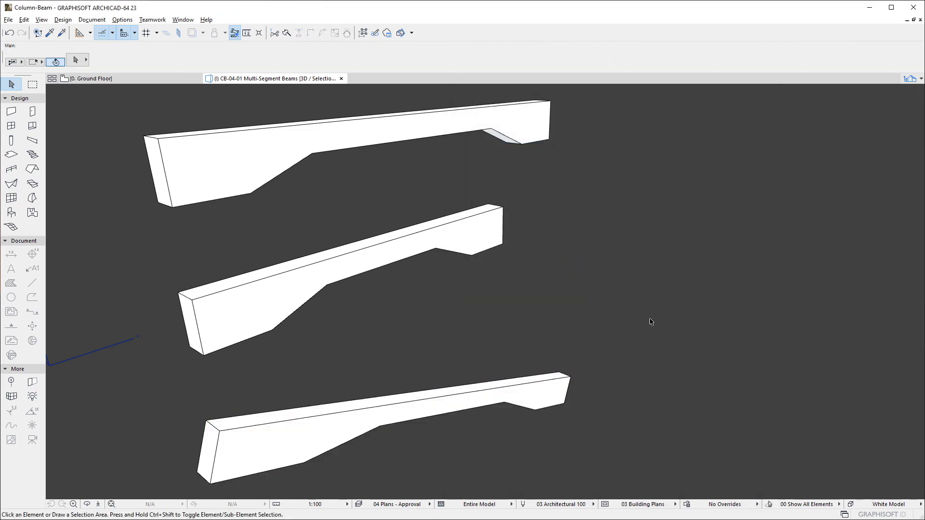
Move the middle beam's 300×300 100% (1800) segment to the top of its segment list
{"action": "left_click", "coordinate": [293, 290]}
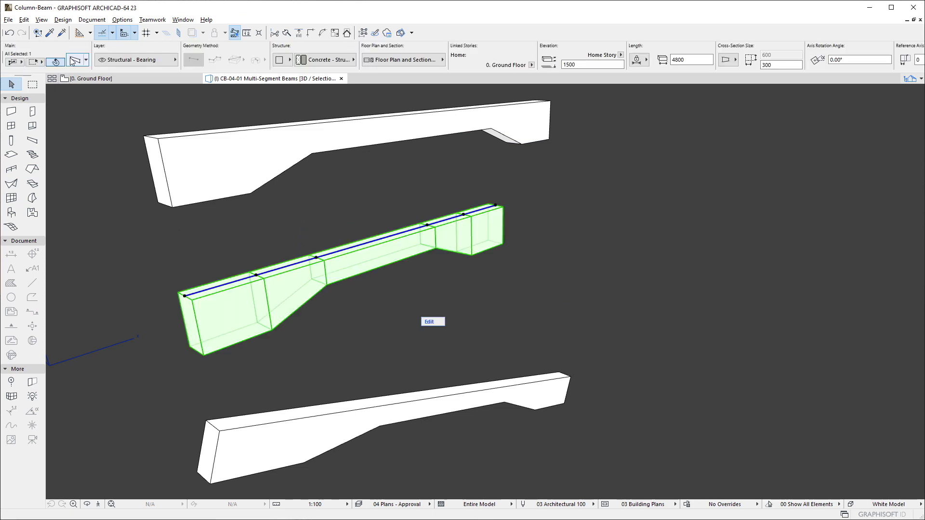
{"action": "left_click", "coordinate": [74, 59]}
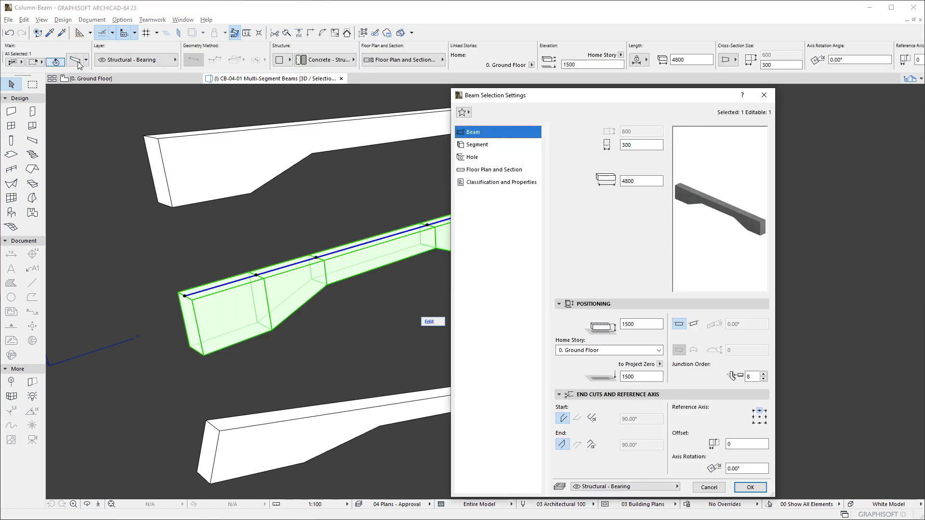
{"action": "left_click", "coordinate": [515, 147]}
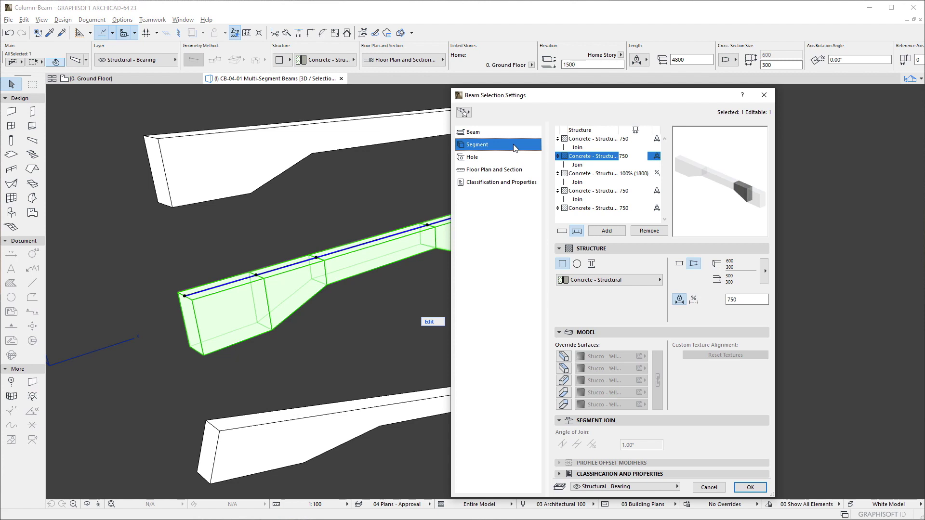
{"action": "left_click", "coordinate": [558, 156]}
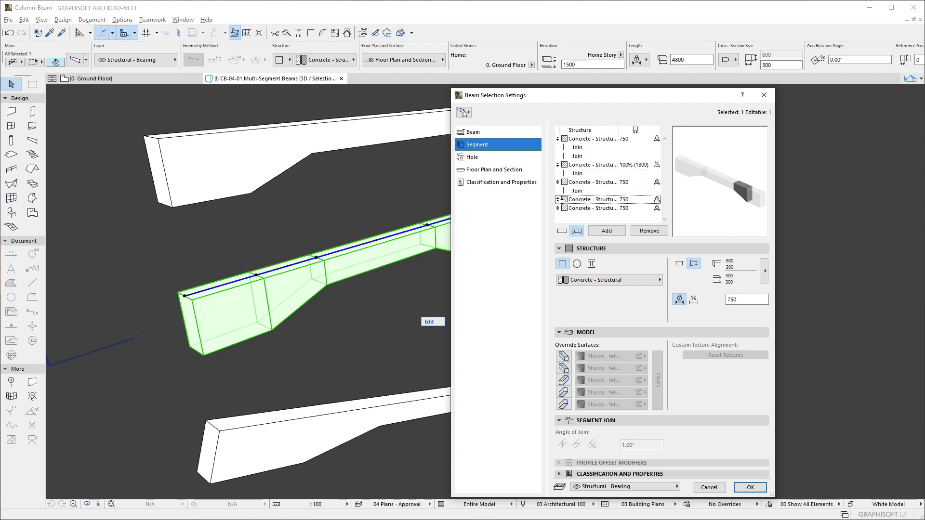
{"action": "left_click_drag", "start_coordinate": [562, 200], "coordinate": [562, 216]}
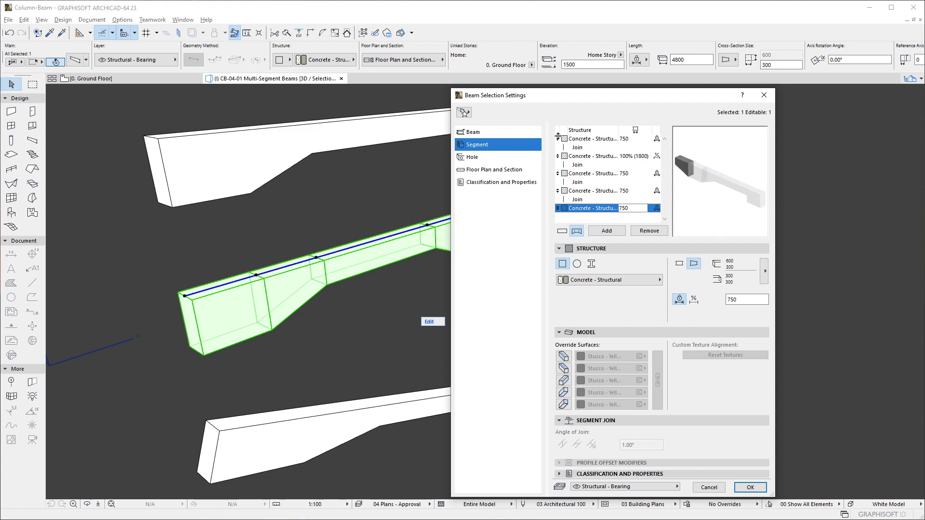
{"action": "left_click_drag", "start_coordinate": [558, 139], "coordinate": [563, 223]}
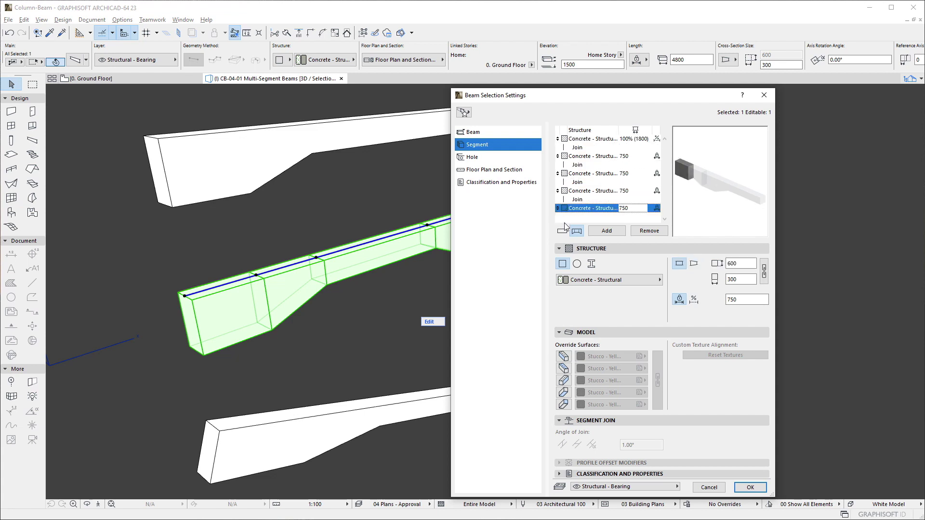
{"action": "left_click", "coordinate": [601, 139]}
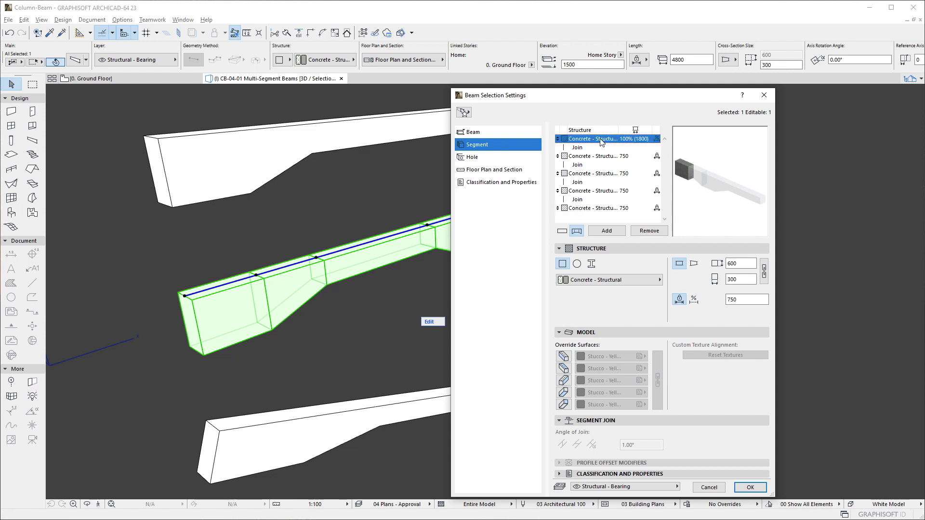
Fix the 1800 segment's length and copy its 300×300 profile onto the last segment
{"action": "left_click", "coordinate": [679, 301]}
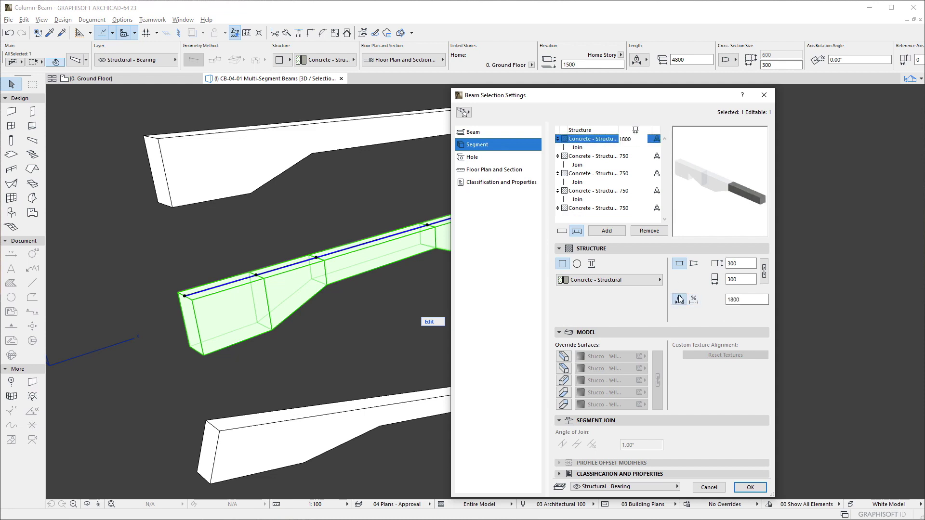
{"action": "right_click", "coordinate": [594, 141]}
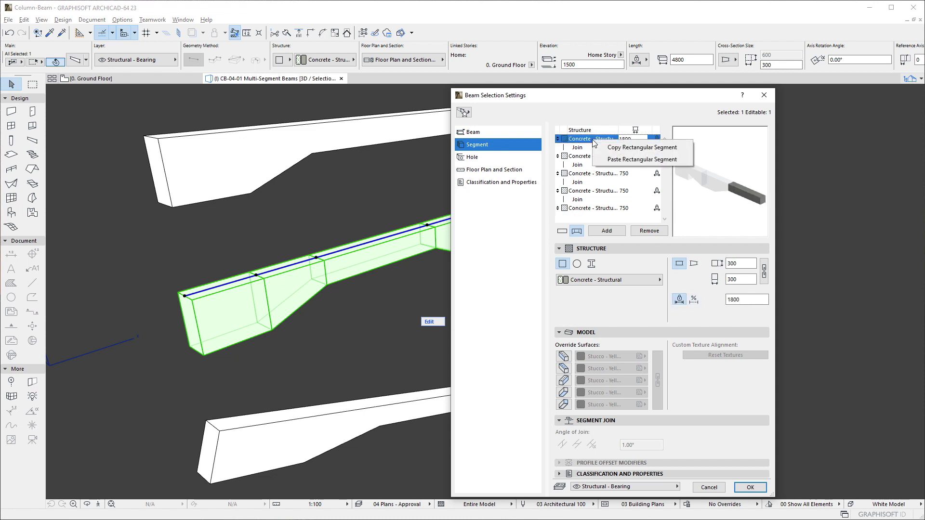
{"action": "left_click", "coordinate": [619, 147]}
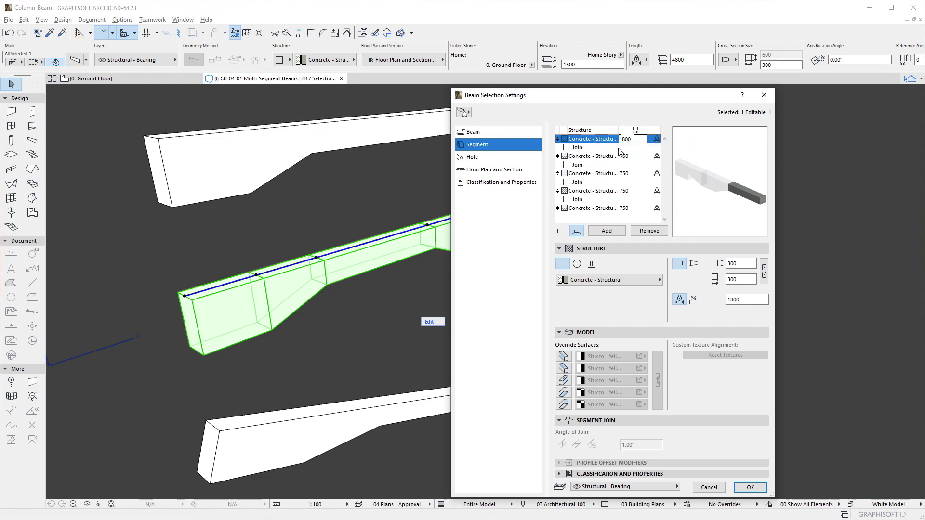
{"action": "left_click", "coordinate": [595, 209]}
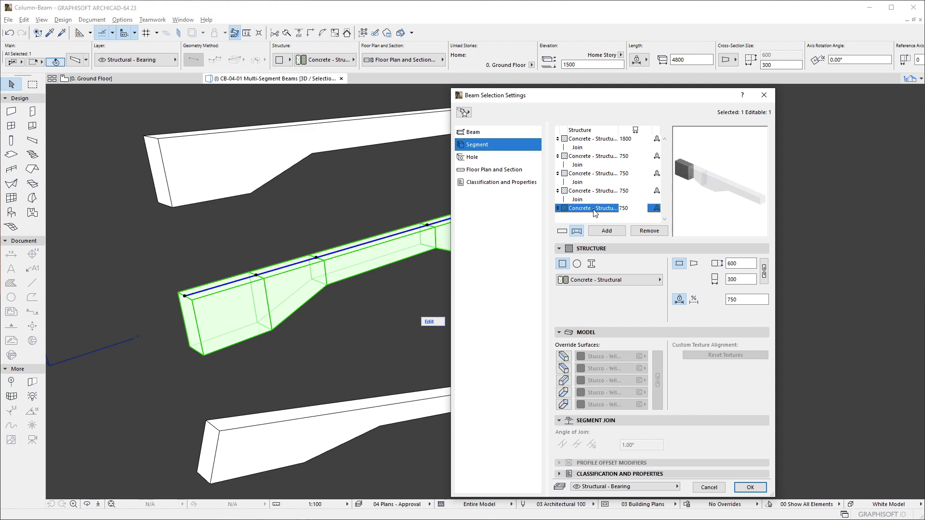
{"action": "right_click", "coordinate": [596, 213]}
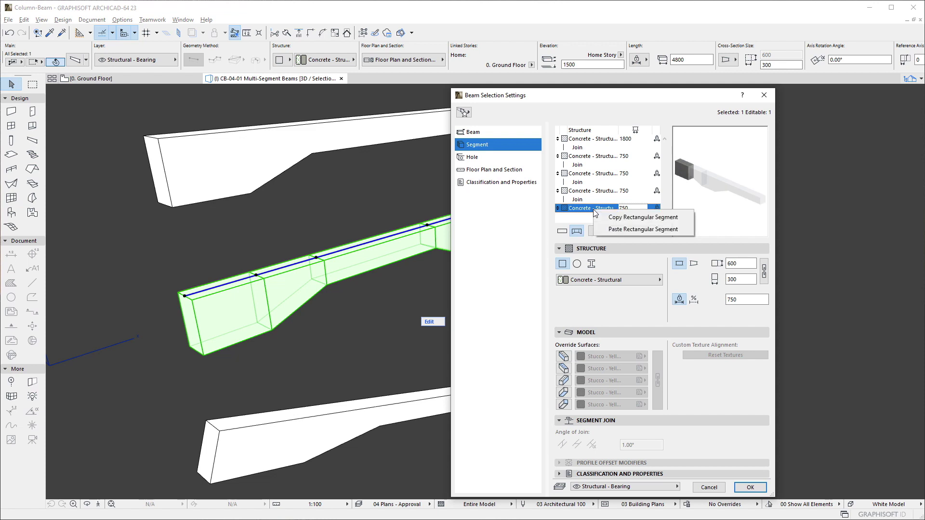
{"action": "left_click", "coordinate": [629, 229]}
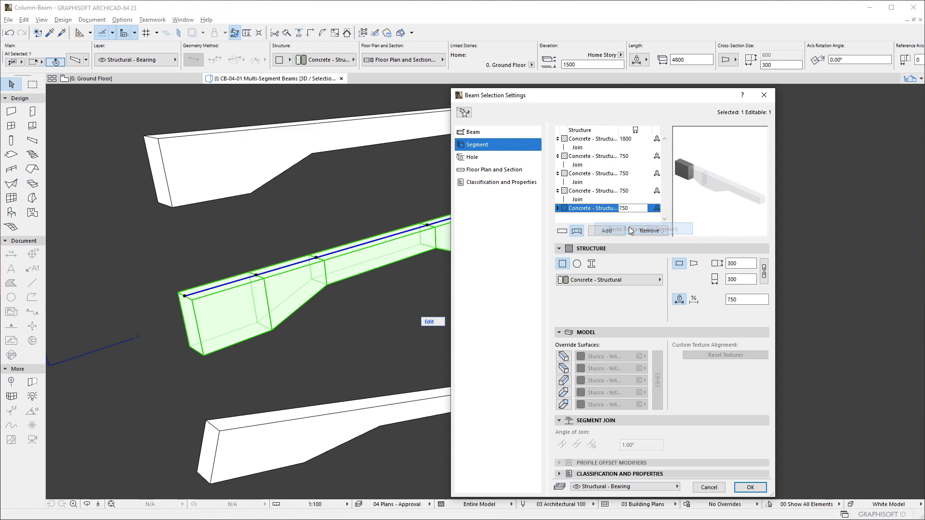
Set the first segment to 750, let the middle segment fill the remaining length, and apply
{"action": "left_click", "coordinate": [600, 140]}
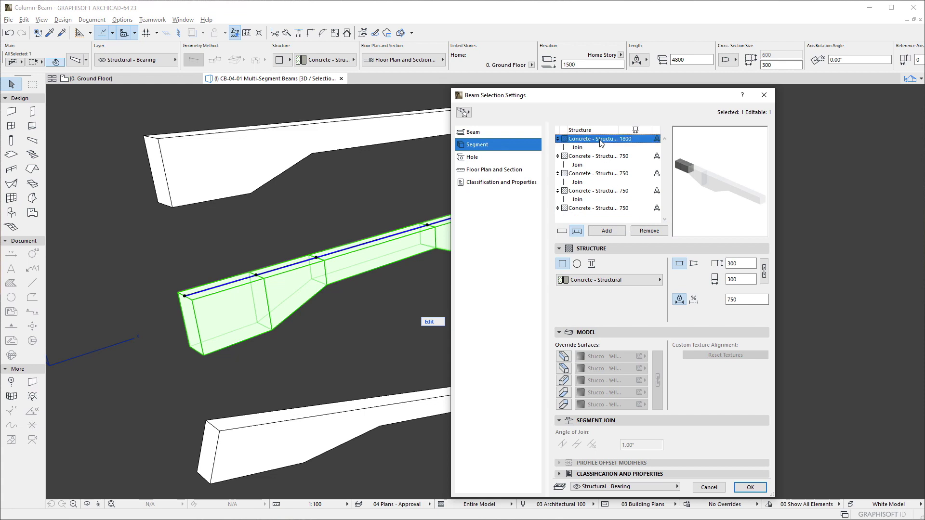
{"action": "double_click", "coordinate": [741, 299]}
{"action": "type", "text": "750"}
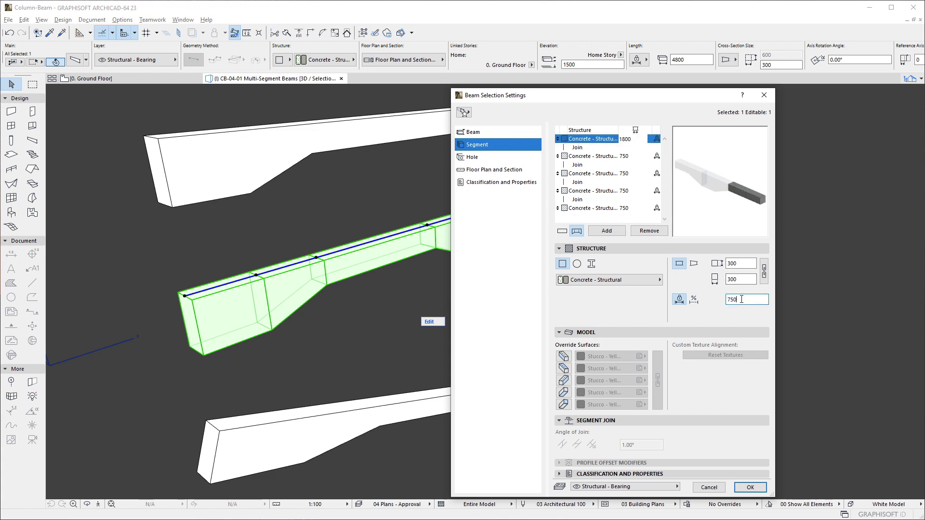
{"action": "left_click", "coordinate": [604, 176]}
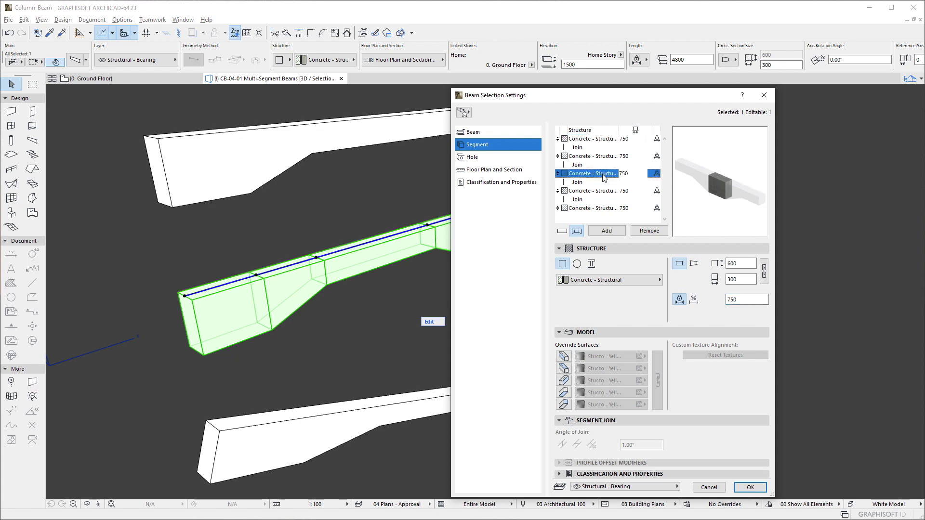
{"action": "left_click", "coordinate": [694, 300]}
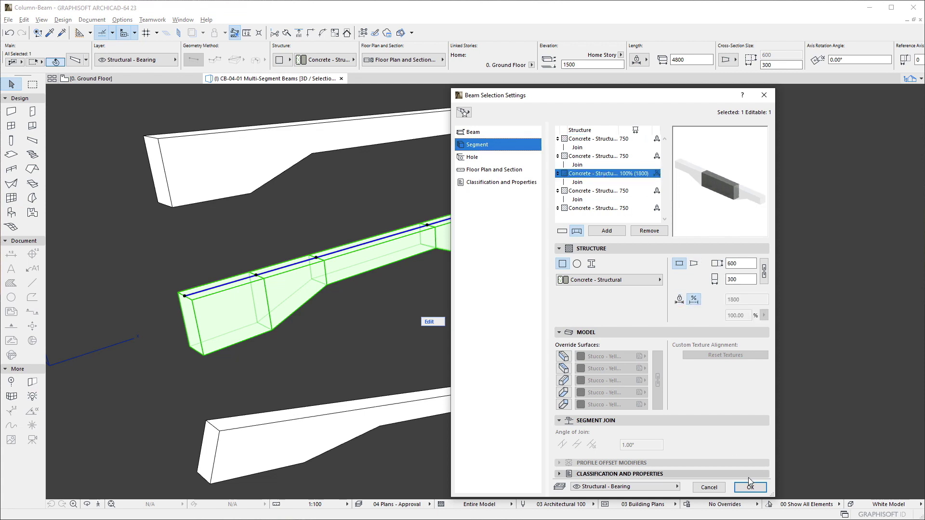
{"action": "left_click", "coordinate": [751, 487]}
{"action": "left_click", "coordinate": [569, 219]}
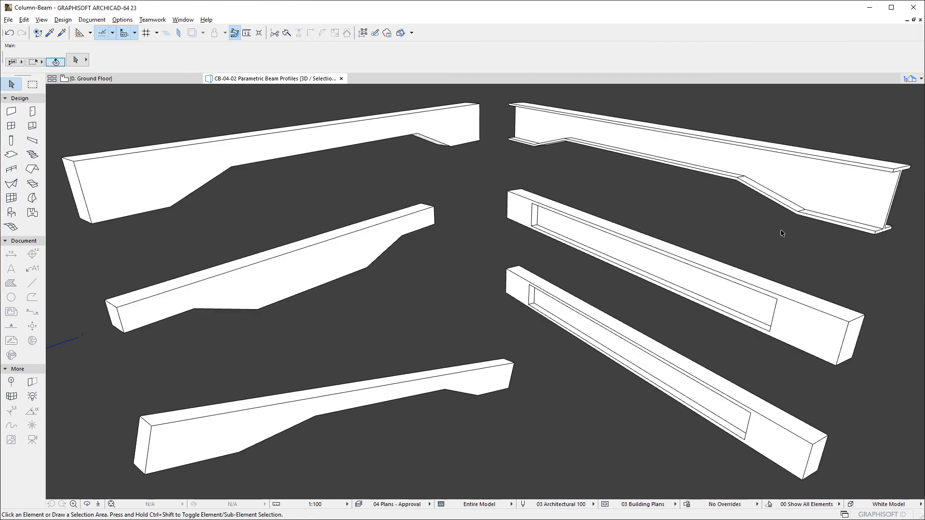
Set the steel I-beam's middle segment Flange Thickness modifier to 50
{"action": "left_click", "coordinate": [816, 183]}
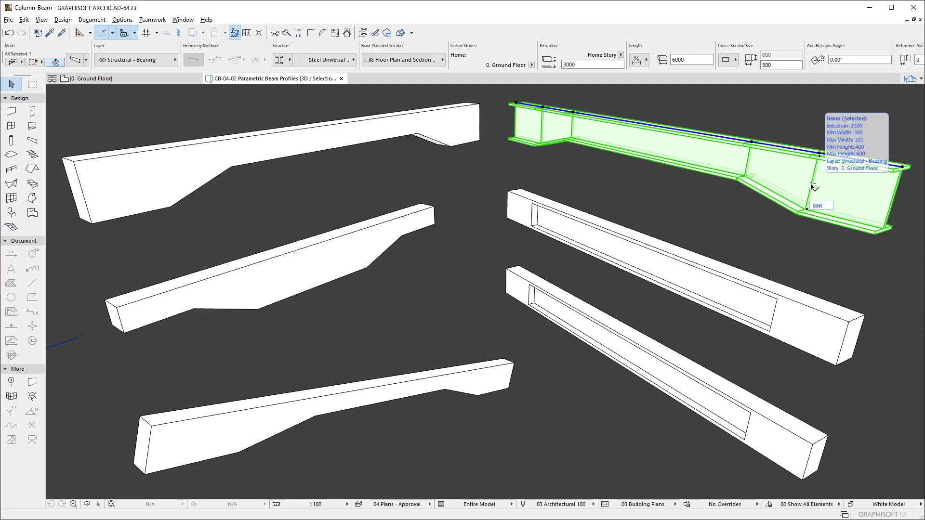
{"action": "left_click", "coordinate": [75, 60]}
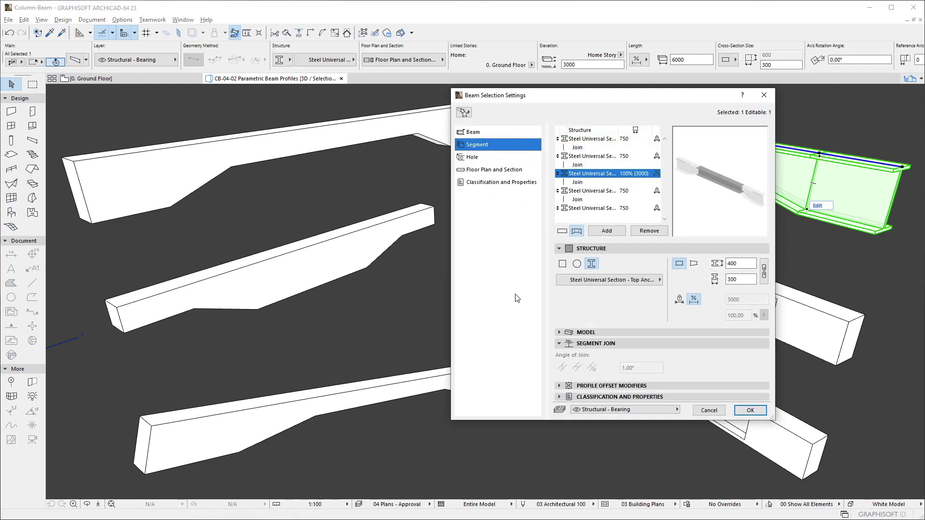
{"action": "left_click", "coordinate": [669, 386]}
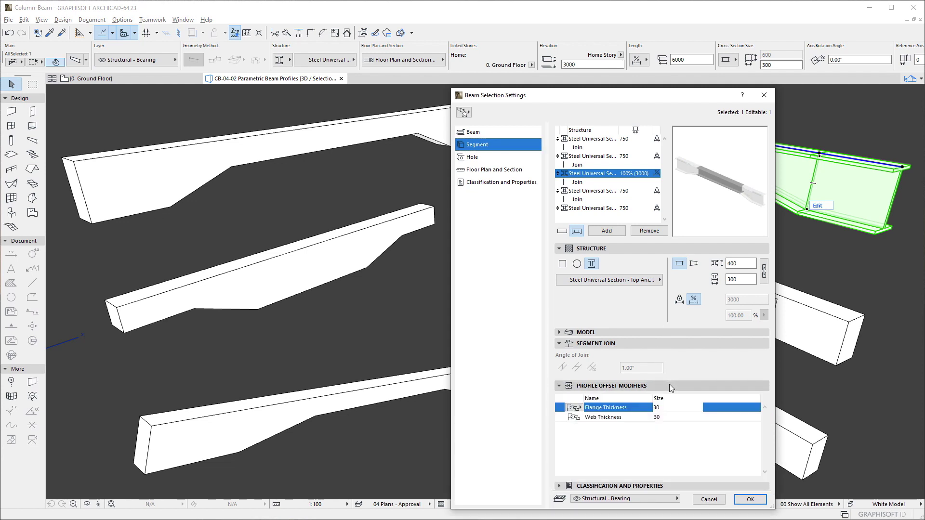
{"action": "left_click", "coordinate": [667, 407]}
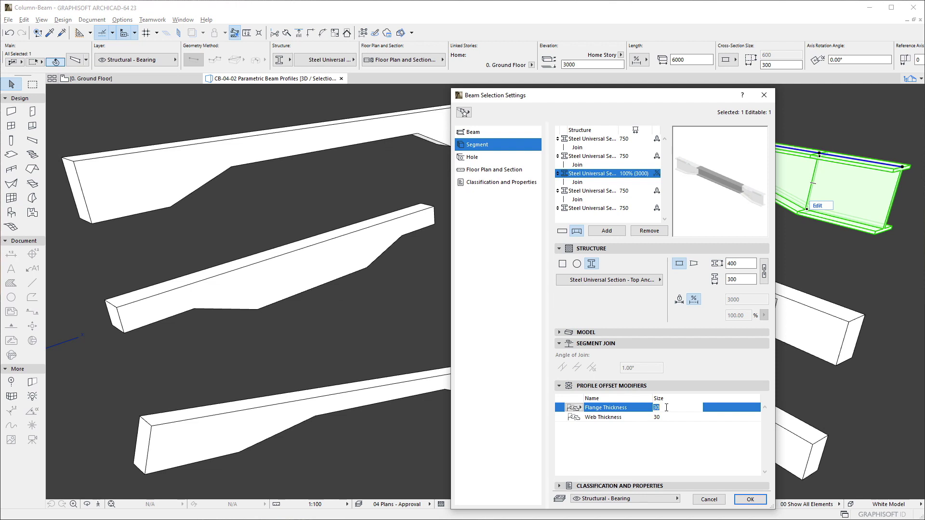
{"action": "type", "text": "50"}
{"action": "left_click", "coordinate": [631, 208]}
{"action": "left_click", "coordinate": [662, 408]}
{"action": "type", "text": "50"}
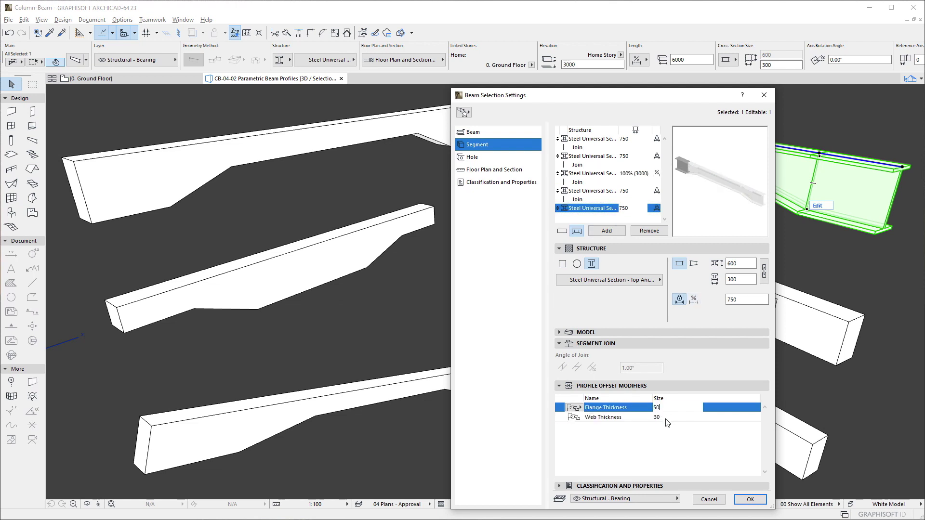
{"action": "left_click", "coordinate": [668, 418]}
{"action": "left_click", "coordinate": [601, 174]}
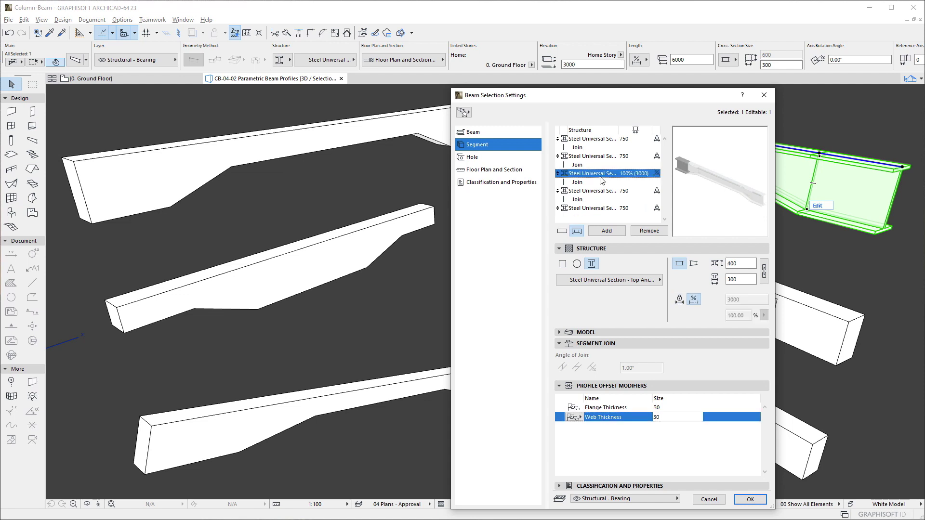
{"action": "left_click", "coordinate": [667, 409]}
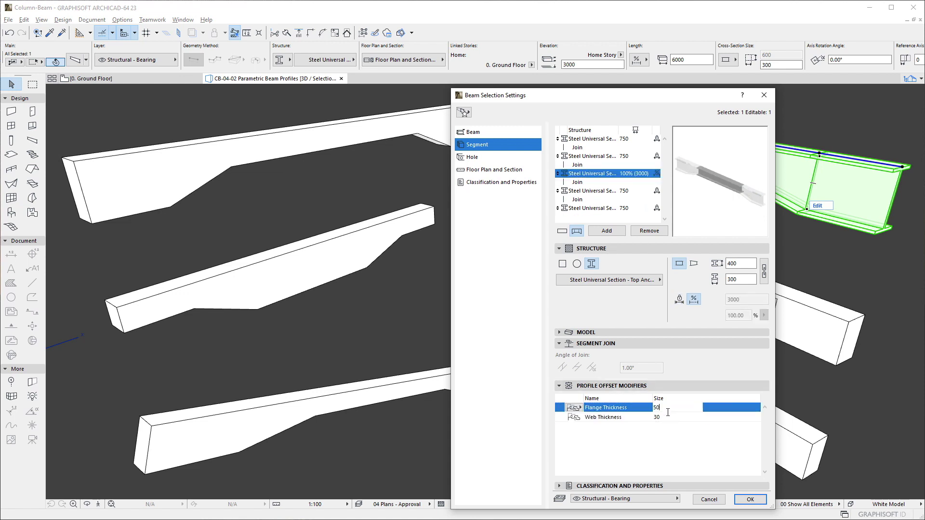
{"action": "left_click", "coordinate": [668, 419]}
Set Begin and End Flange Thickness to 50 on both tapered segments and apply
{"action": "left_click", "coordinate": [592, 159]}
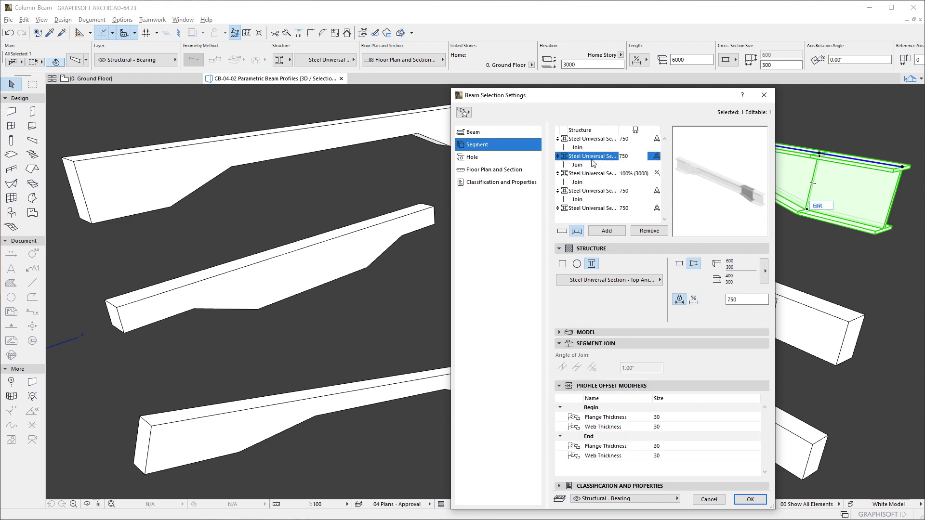
{"action": "left_click", "coordinate": [676, 419]}
{"action": "type", "text": "50"}
{"action": "left_click", "coordinate": [673, 446]}
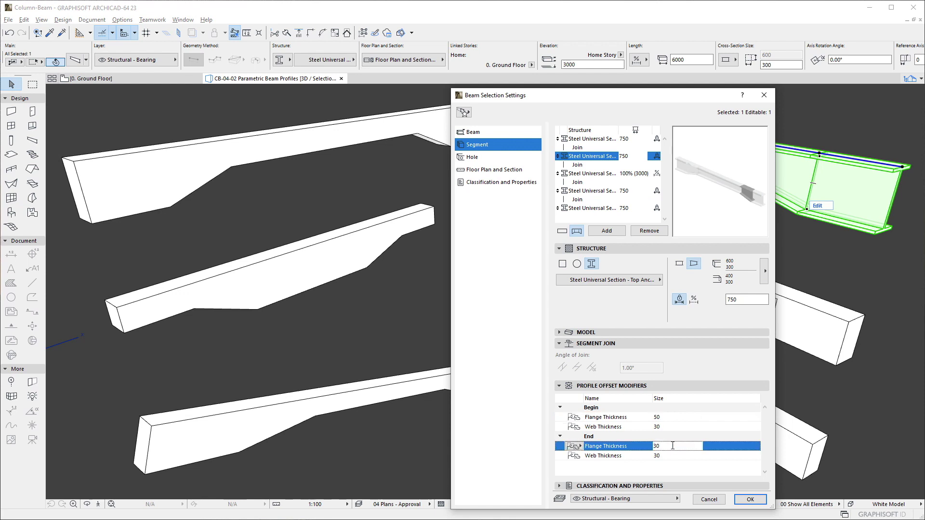
{"action": "key", "text": "BackSpace"}
{"action": "key", "text": "BackSpace"}
{"action": "type", "text": "50"}
{"action": "left_click", "coordinate": [673, 456]}
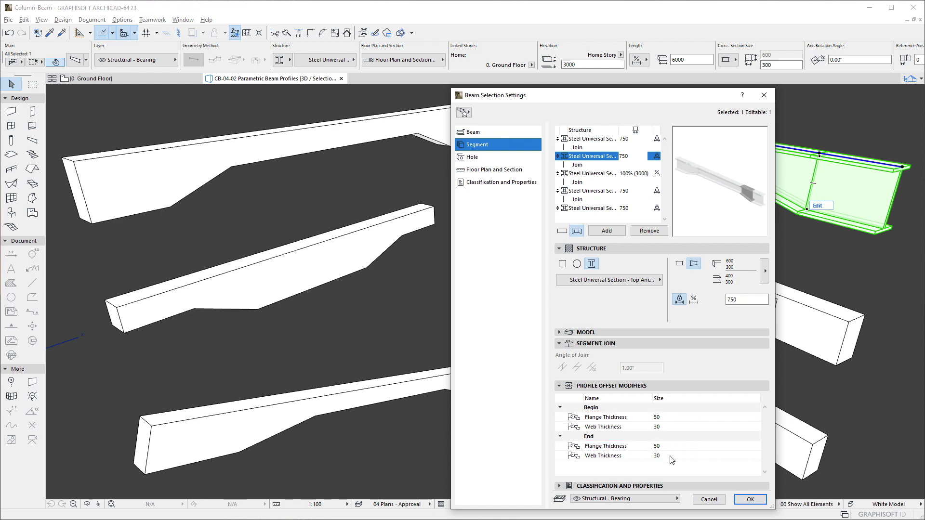
{"action": "left_click", "coordinate": [598, 192]}
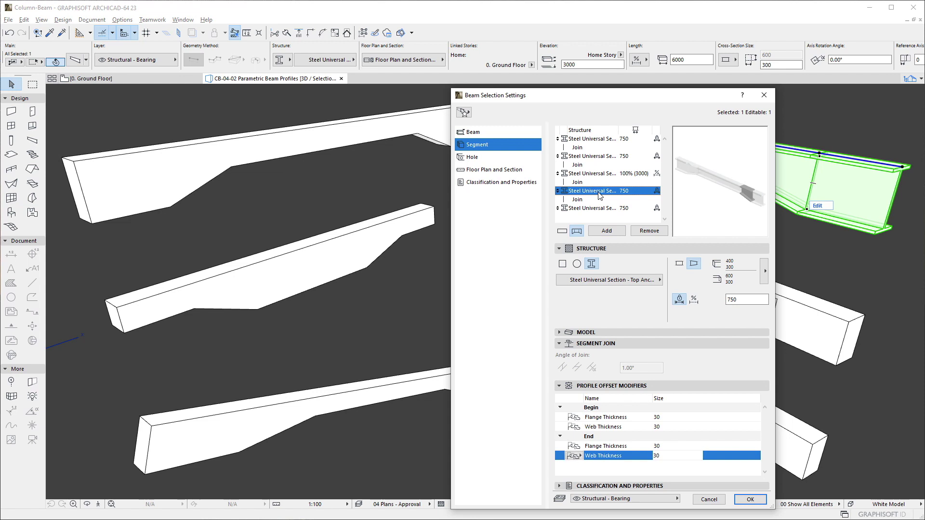
{"action": "left_click", "coordinate": [670, 417]}
{"action": "type", "text": "50"}
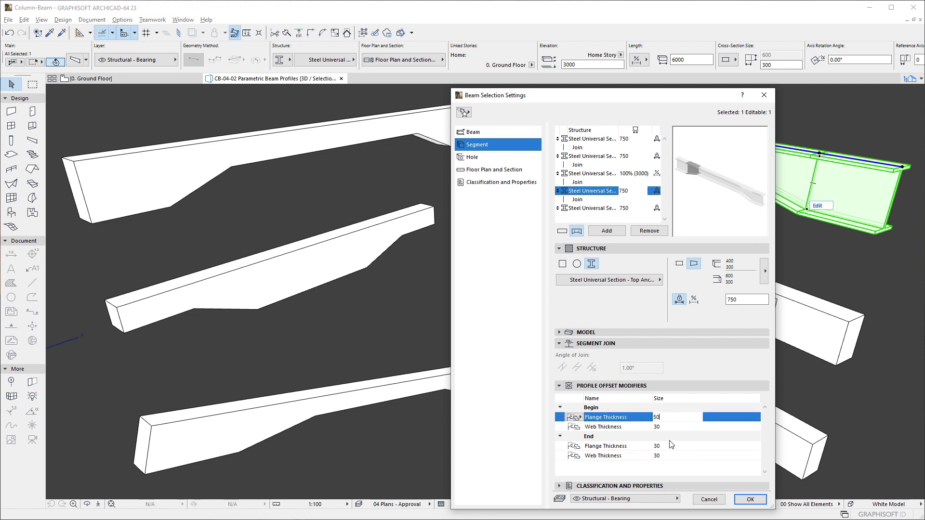
{"action": "left_click", "coordinate": [670, 446]}
{"action": "type", "text": "50"}
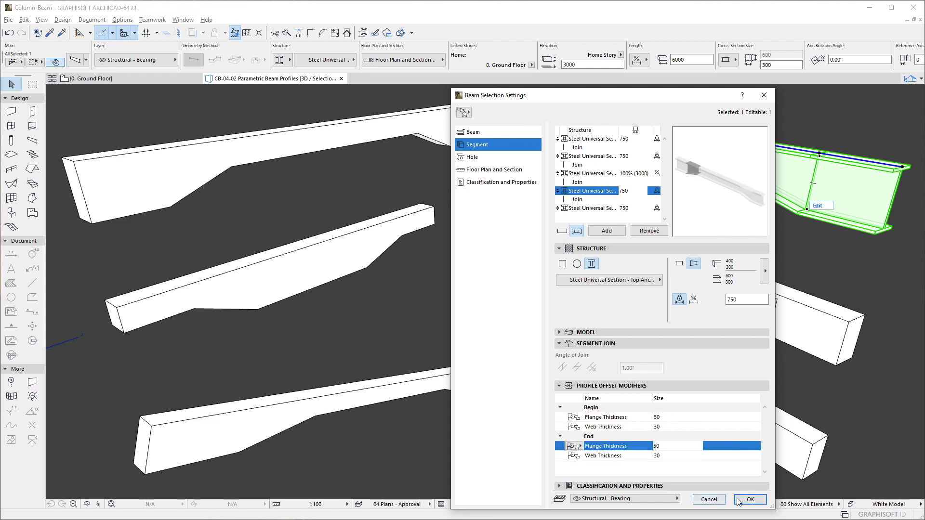
{"action": "left_click", "coordinate": [750, 500]}
Bend the middle-right hollow beam's reference line into an arc, making it 7093 long
{"action": "left_click", "coordinate": [836, 260]}
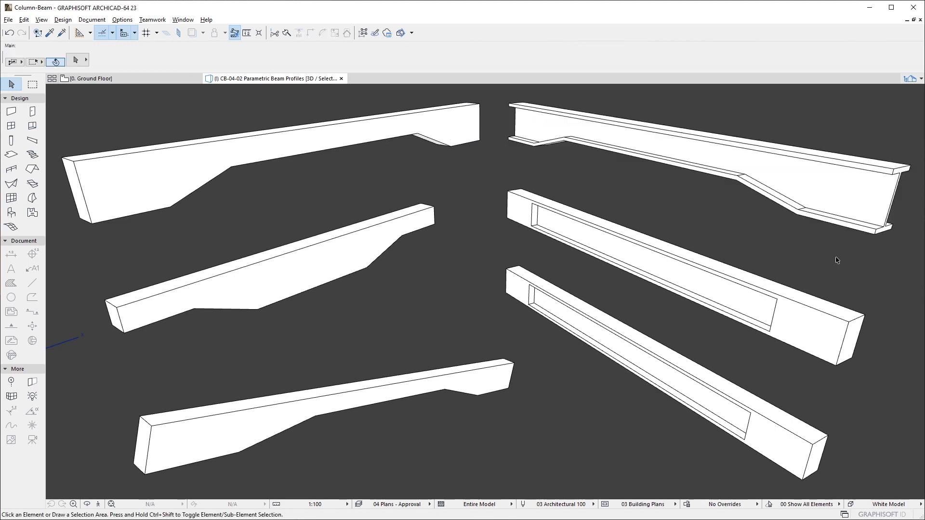
{"action": "left_click", "coordinate": [663, 259]}
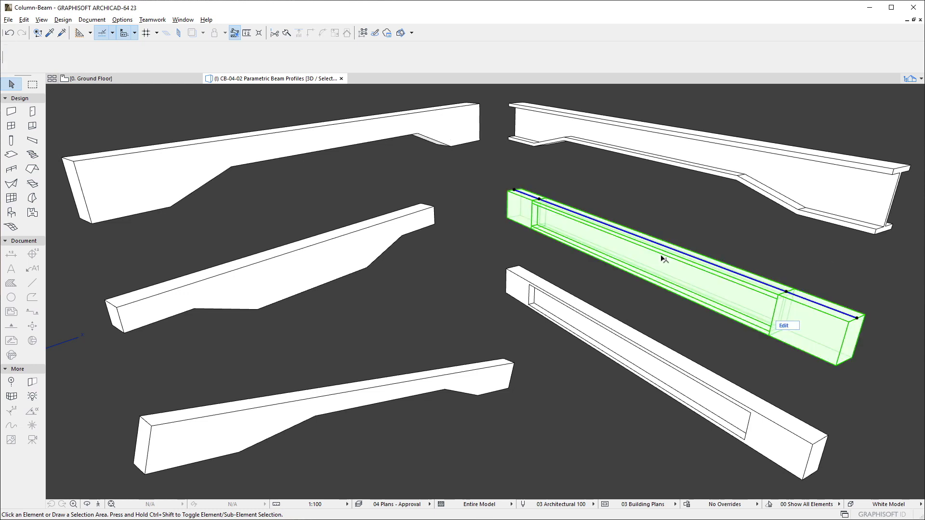
{"action": "left_click", "coordinate": [674, 249]}
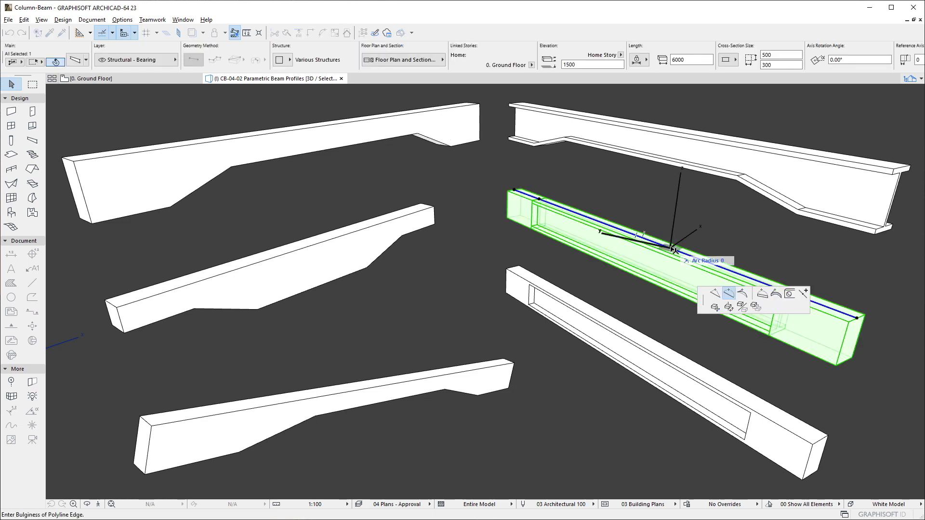
{"action": "left_click", "coordinate": [728, 217]}
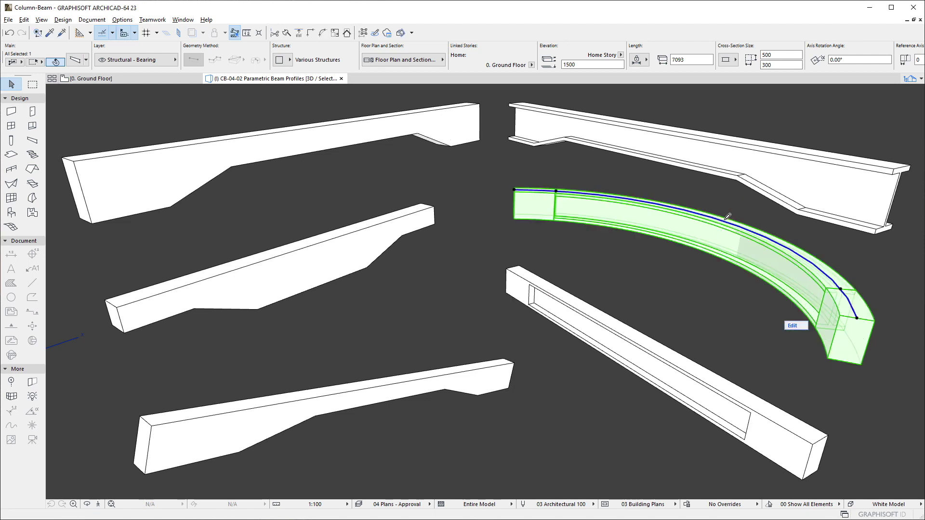
{"action": "left_click", "coordinate": [725, 294]}
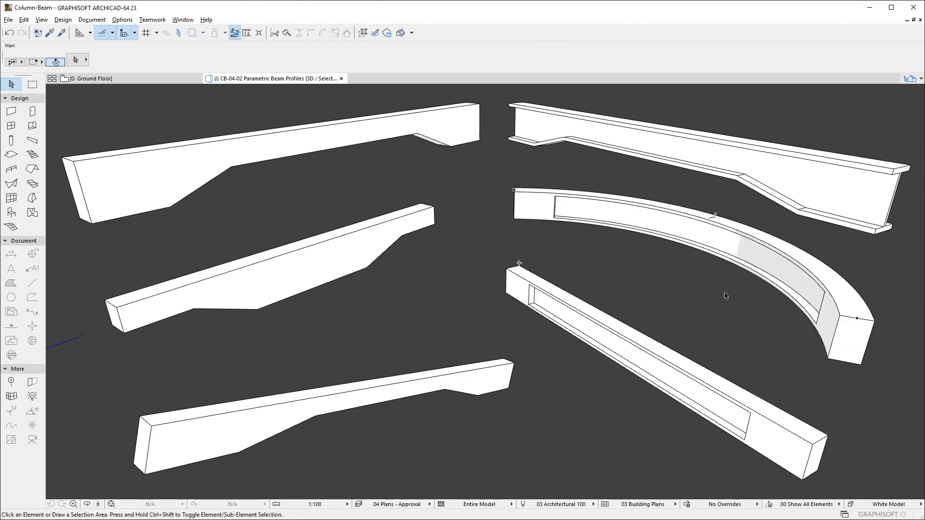
{"action": "left_click", "coordinate": [618, 329]}
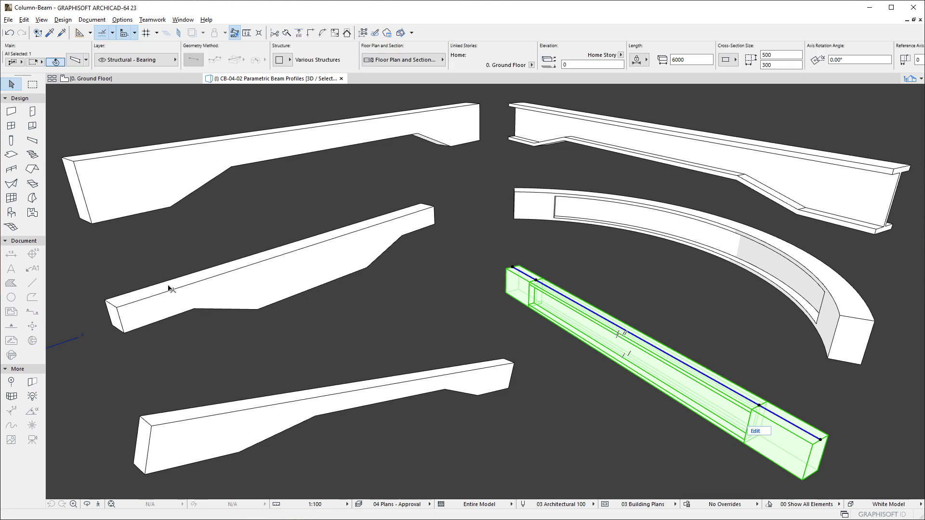
Give the lower-right beam vertically curved positioning with a curve value of 900
{"action": "left_click", "coordinate": [76, 61]}
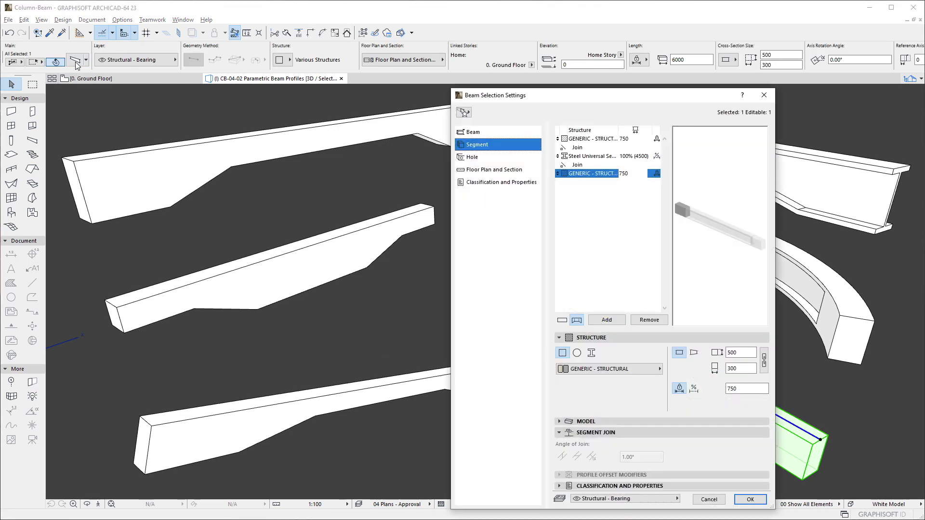
{"action": "left_click", "coordinate": [488, 133]}
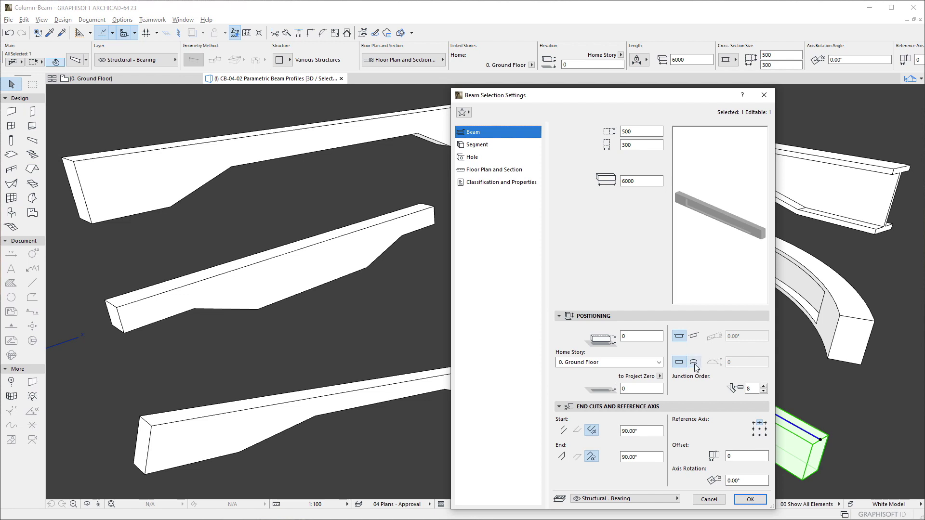
{"action": "left_click", "coordinate": [694, 363]}
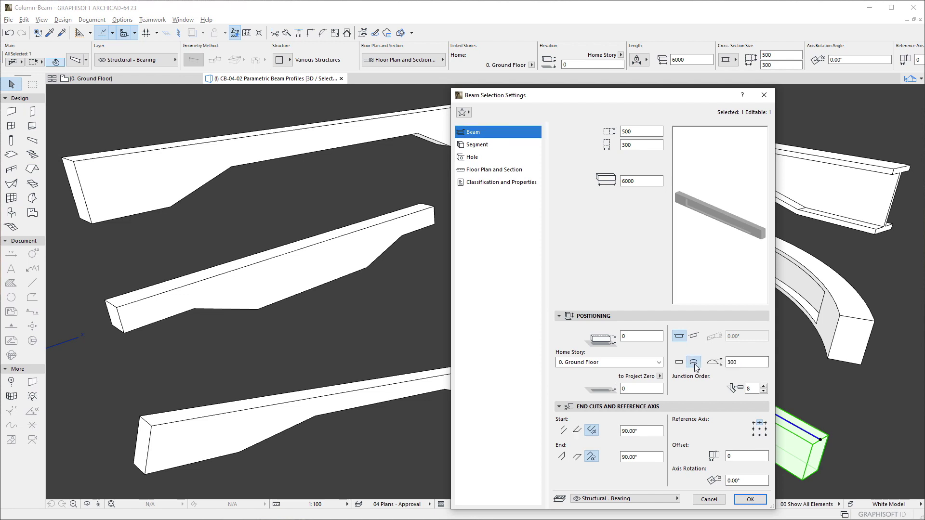
{"action": "double_click", "coordinate": [736, 362]}
{"action": "type", "text": "9"}
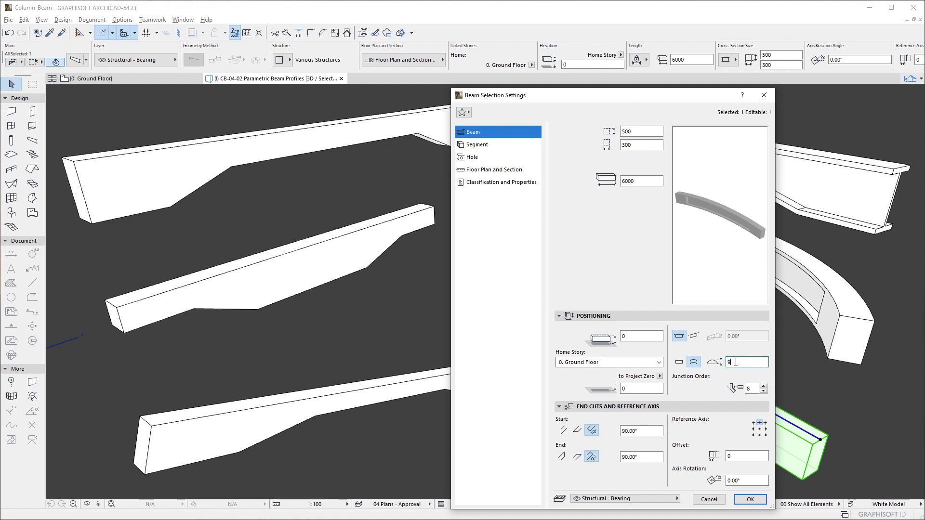
{"action": "type", "text": "00"}
{"action": "left_click", "coordinate": [750, 499]}
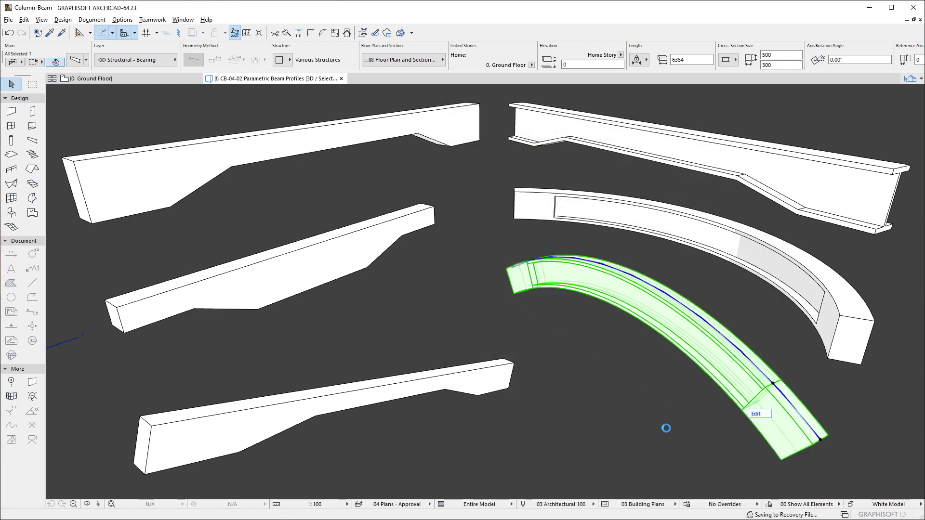
{"action": "left_click", "coordinate": [668, 431]}
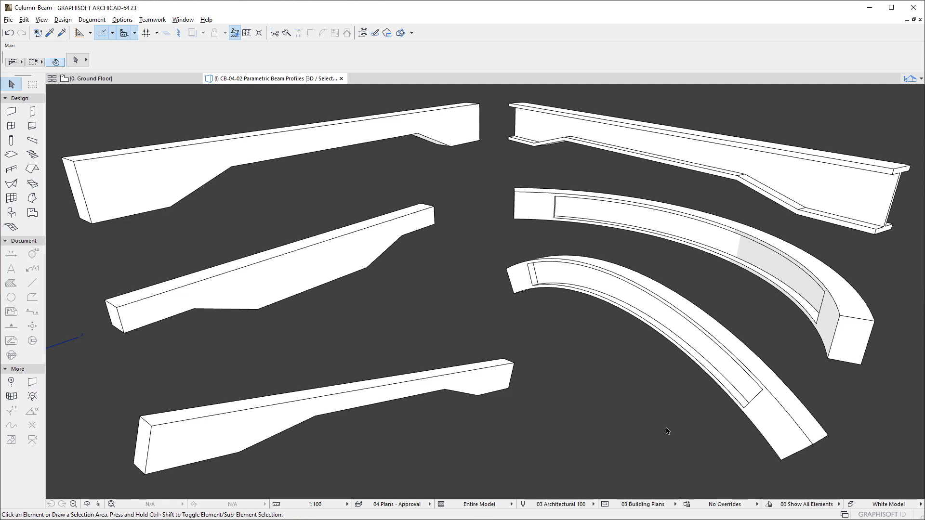
{"action": "left_click", "coordinate": [768, 424]}
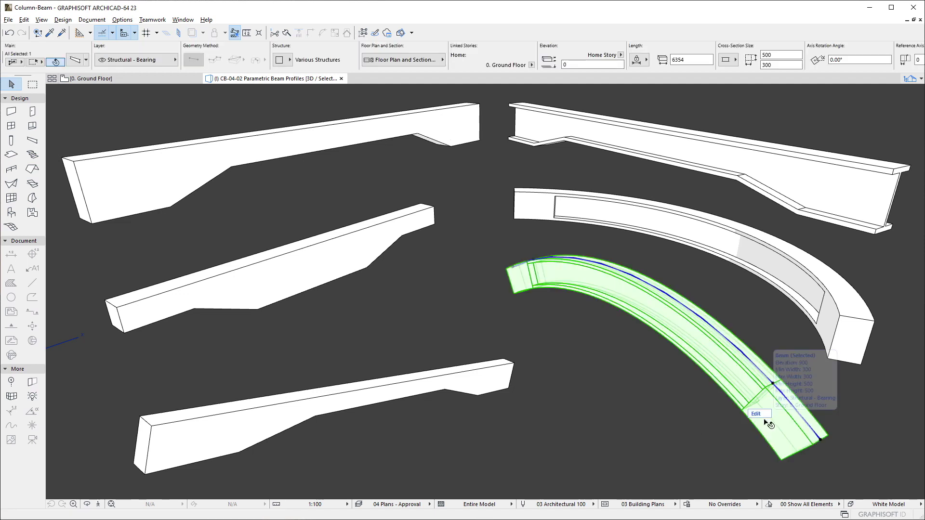
Save the curved beam's settings as a new beam favorite named 'Curved Beam'
{"action": "left_click", "coordinate": [77, 60]}
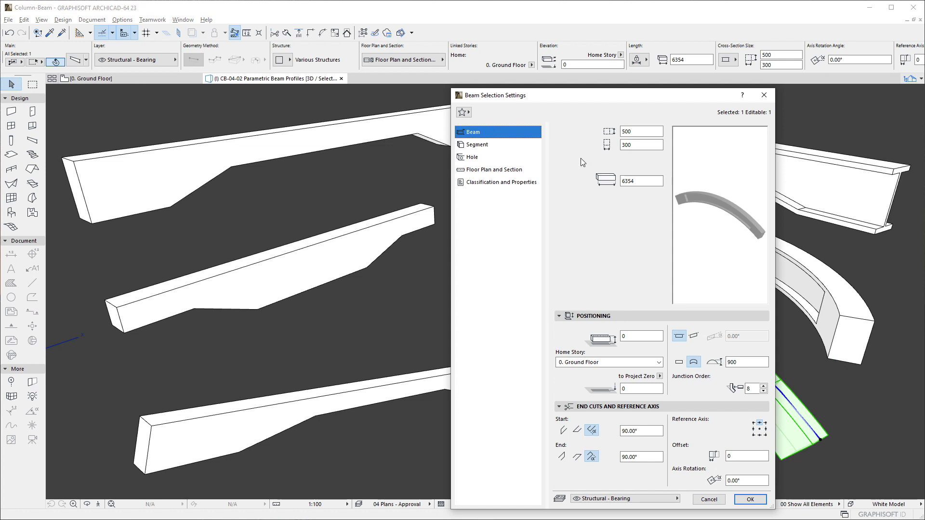
{"action": "left_click", "coordinate": [462, 113]}
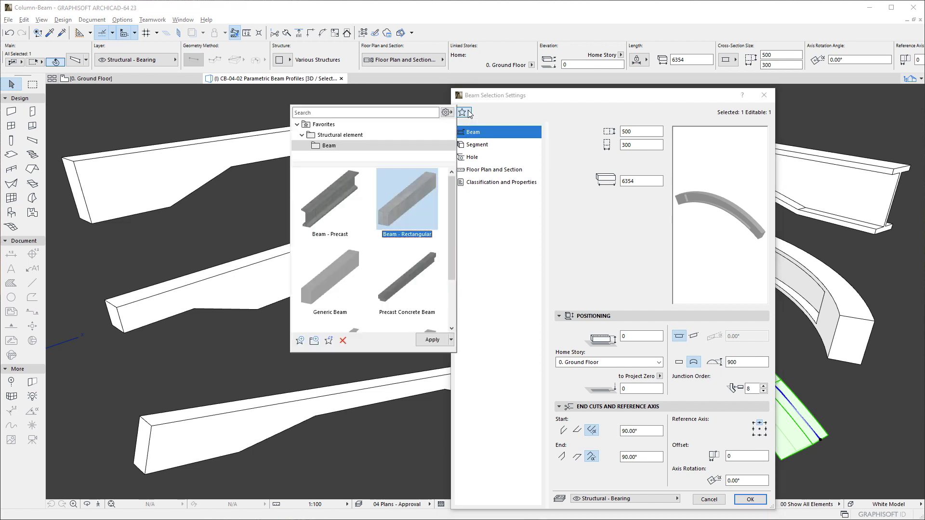
{"action": "left_click", "coordinate": [301, 341]}
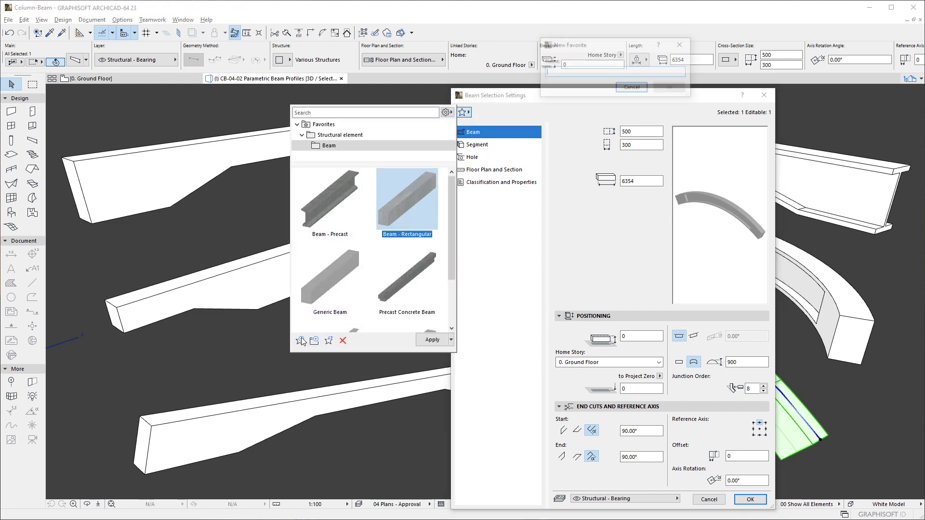
{"action": "type", "text": "Curve"}
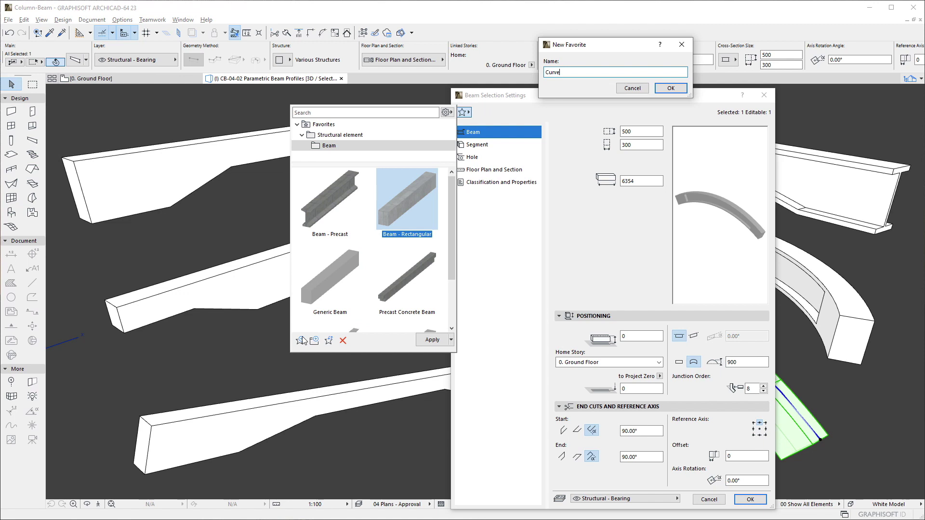
{"action": "type", "text": "d Beam"}
{"action": "left_click", "coordinate": [671, 88]}
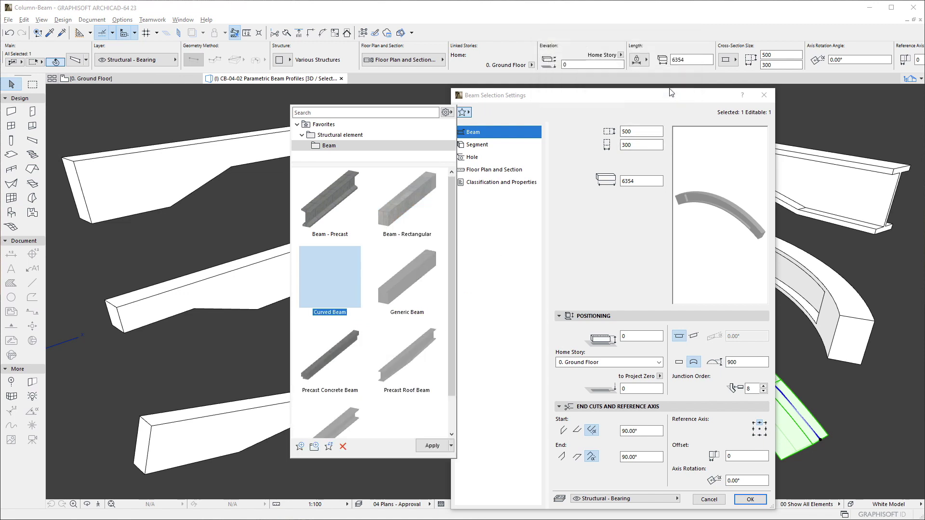
{"action": "left_click", "coordinate": [596, 142]}
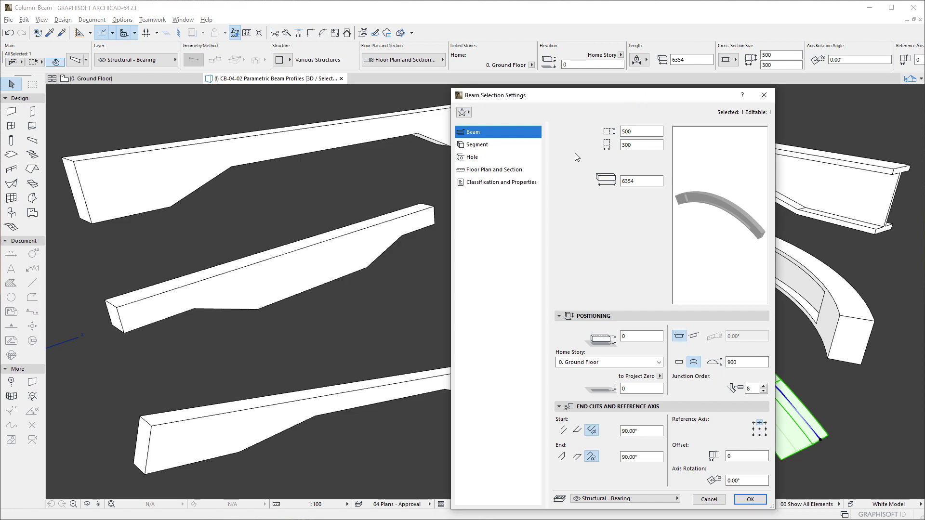
Save the steel middle segment as segment favorite 'I Profile' and apply the beam settings
{"action": "left_click", "coordinate": [517, 145]}
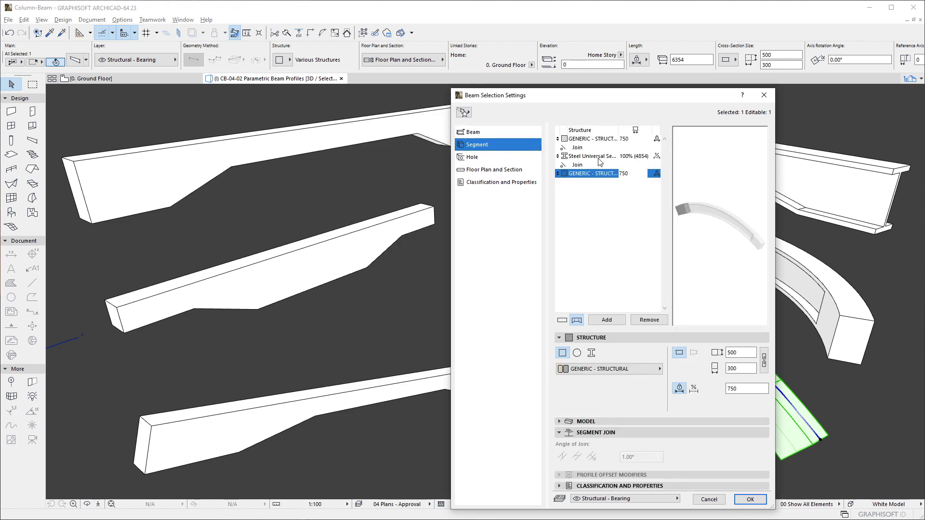
{"action": "left_click", "coordinate": [599, 158]}
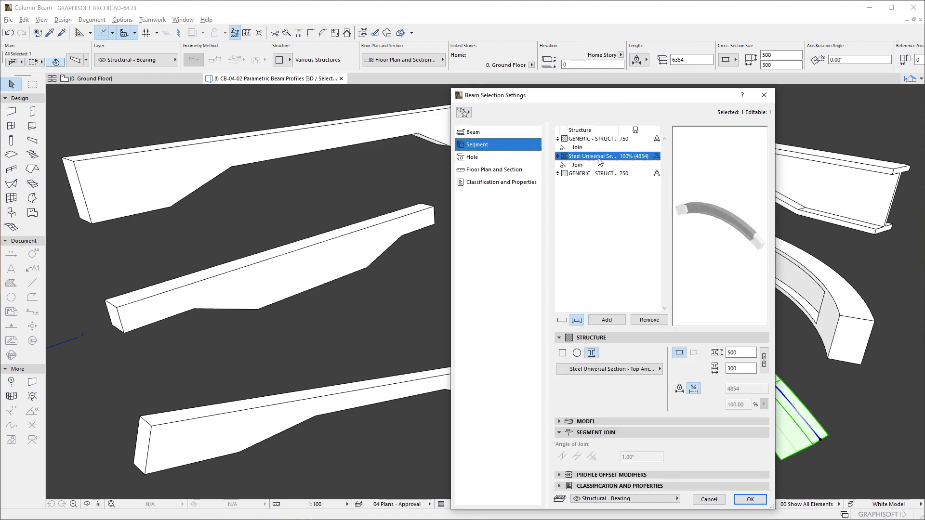
{"action": "left_click", "coordinate": [464, 113]}
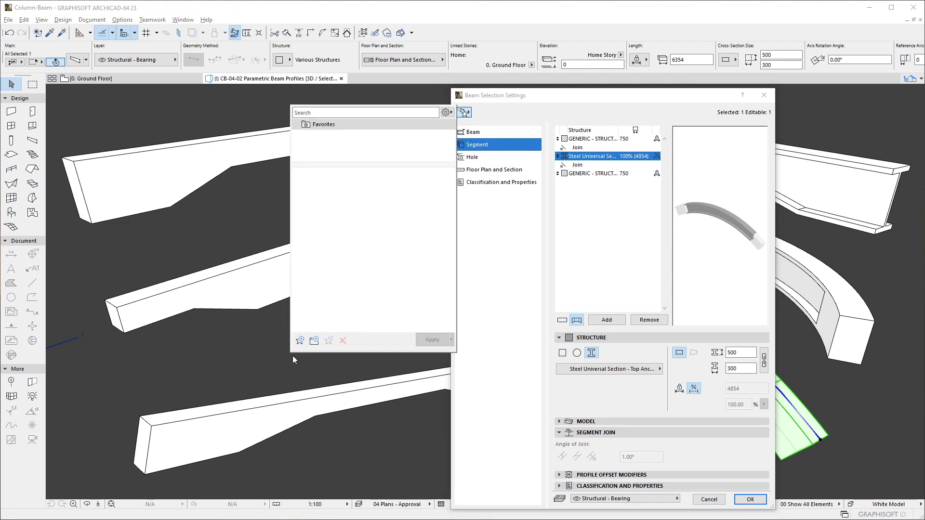
{"action": "left_click", "coordinate": [300, 340]}
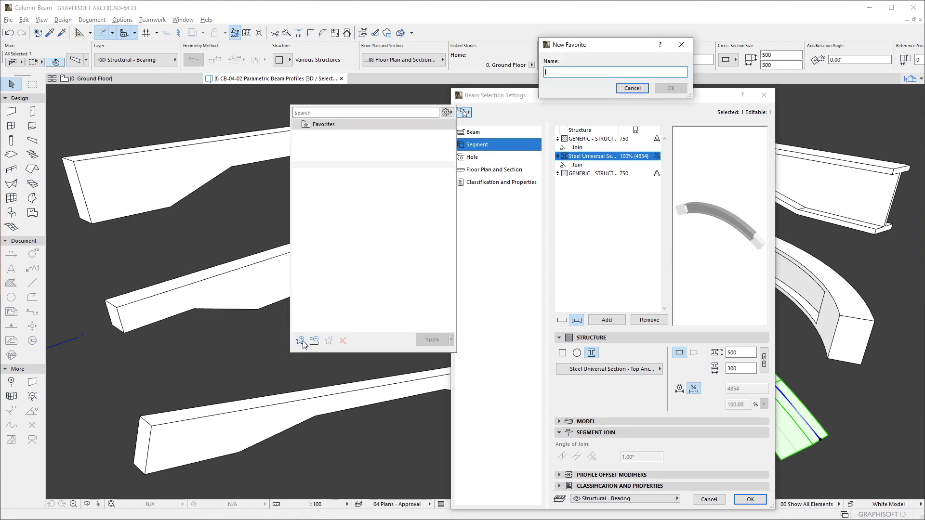
{"action": "type", "text": "I"}
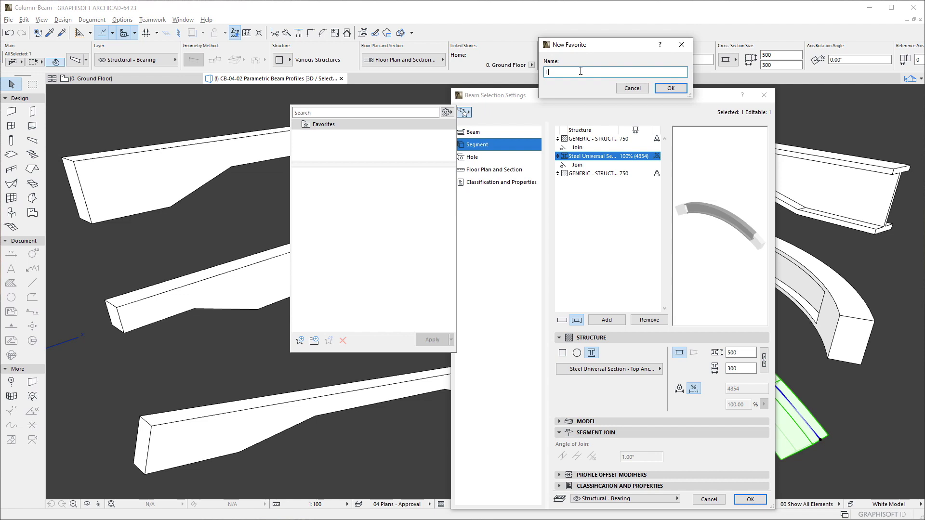
{"action": "type", "text": " Profile"}
{"action": "left_click", "coordinate": [659, 90]}
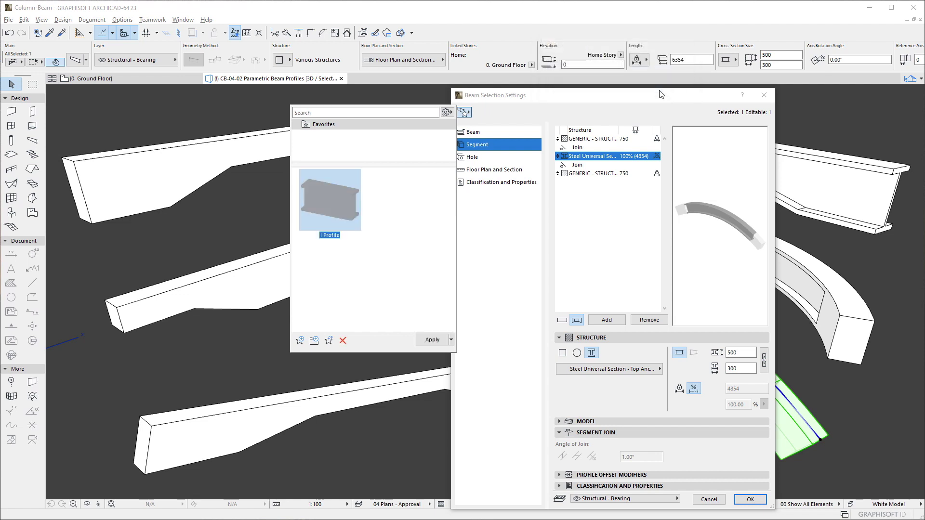
{"action": "left_click", "coordinate": [568, 108]}
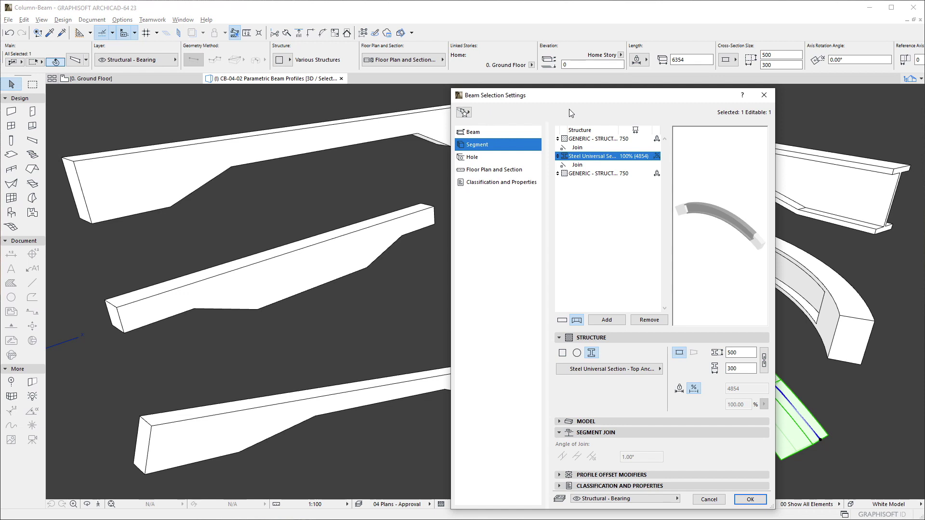
{"action": "left_click", "coordinate": [750, 499]}
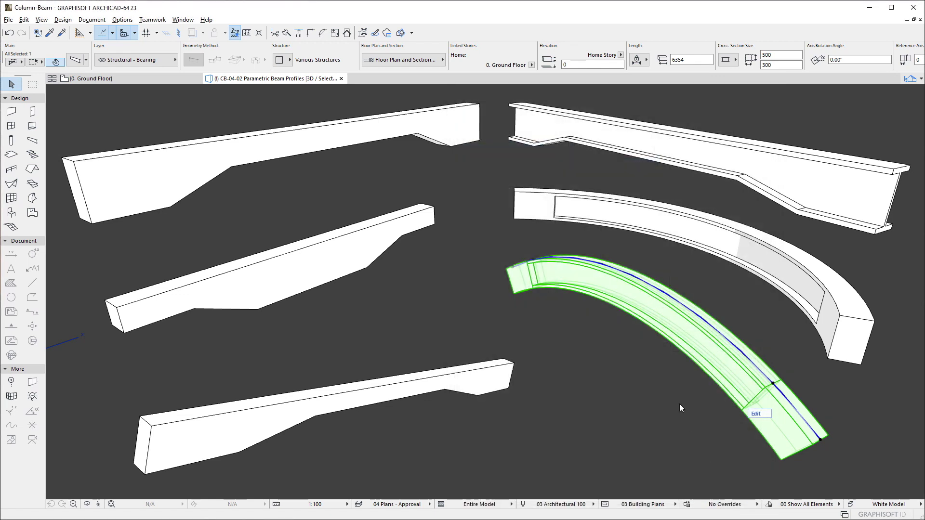
{"action": "left_click", "coordinate": [679, 404]}
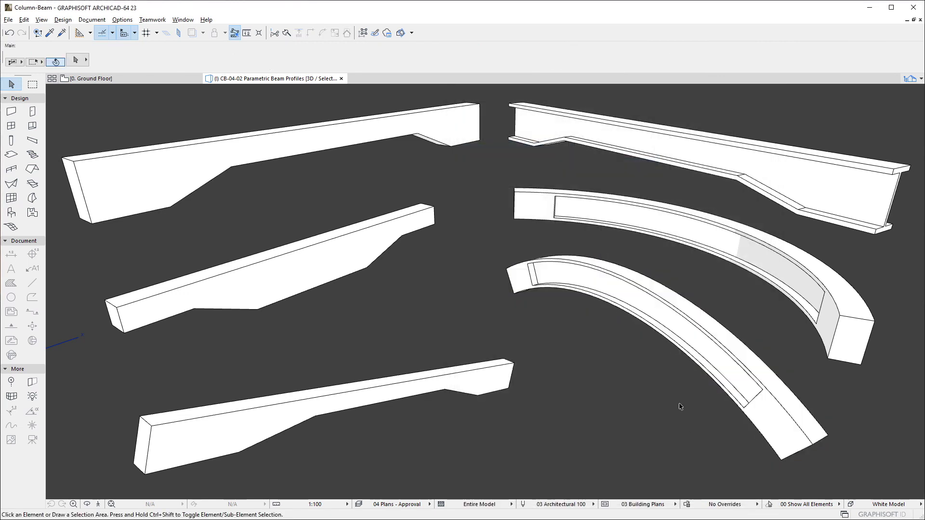